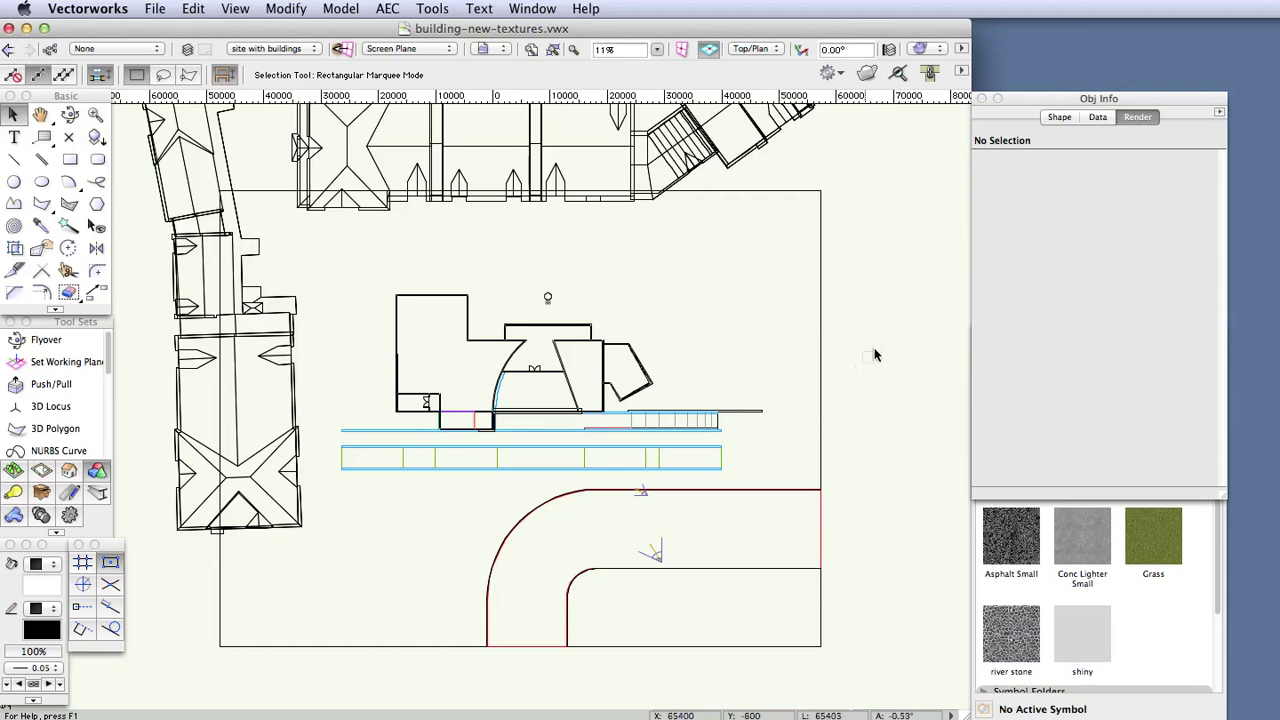
Step: Switch to a Right Isometric view and zoom in to 28% on the conference center
left_click(753, 48)
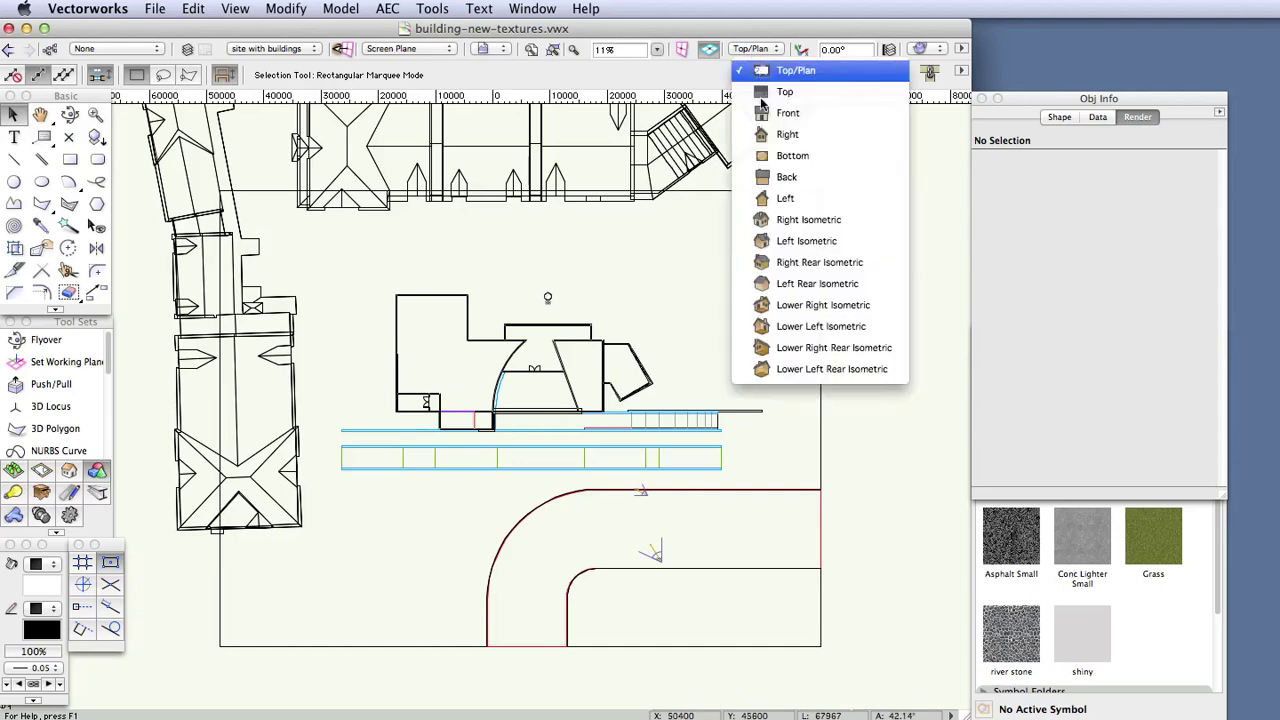
left_click(808, 219)
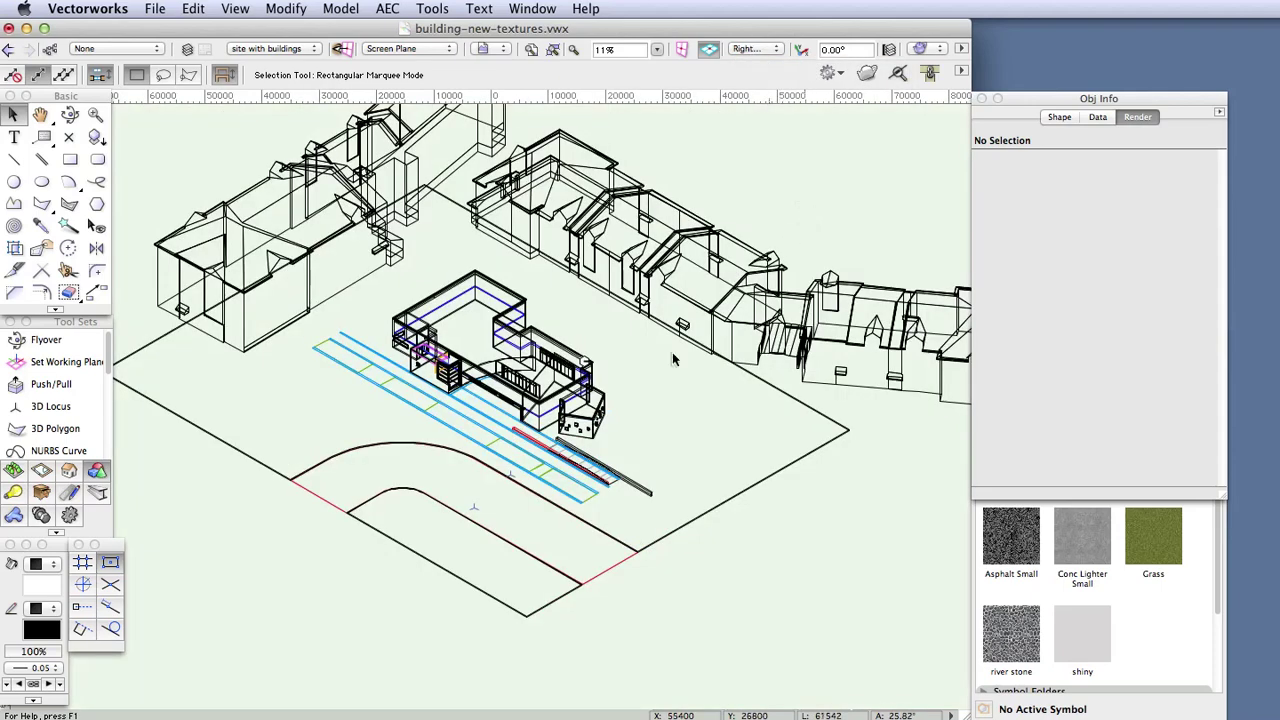
scroll(497, 452, "up", 5)
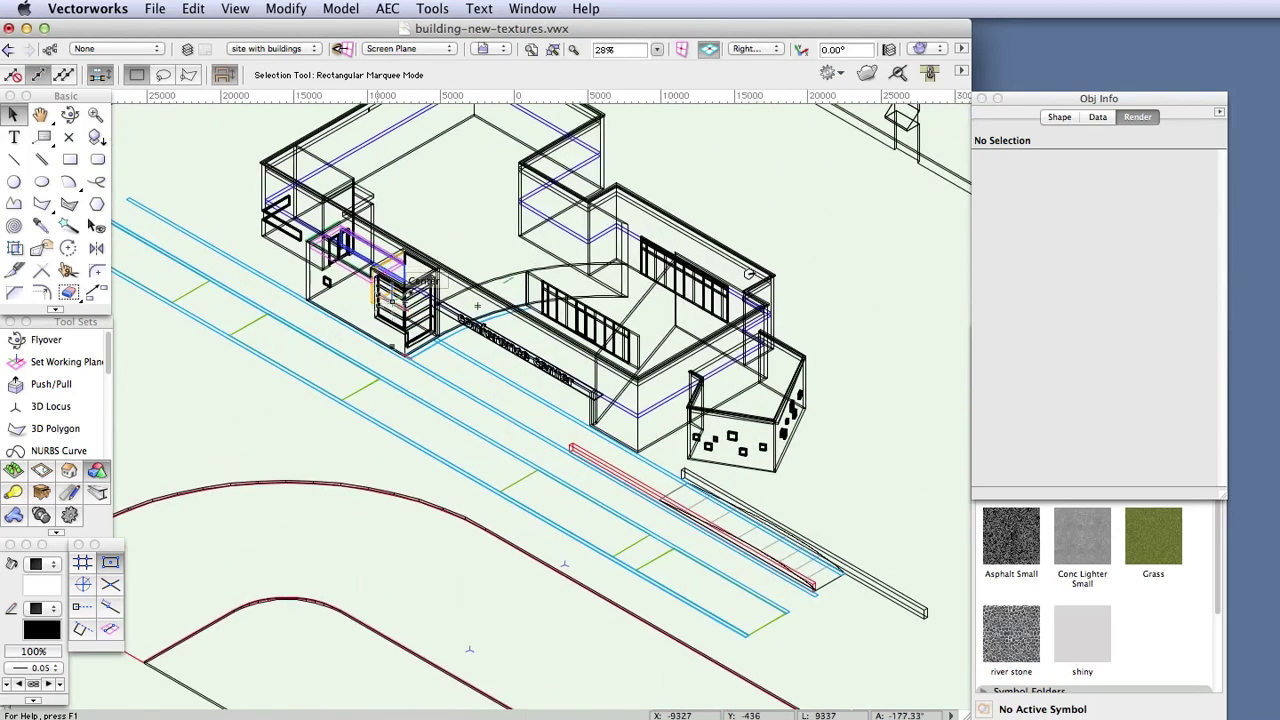
Step: Set the render mode to OpenGL shading
left_click(235, 8)
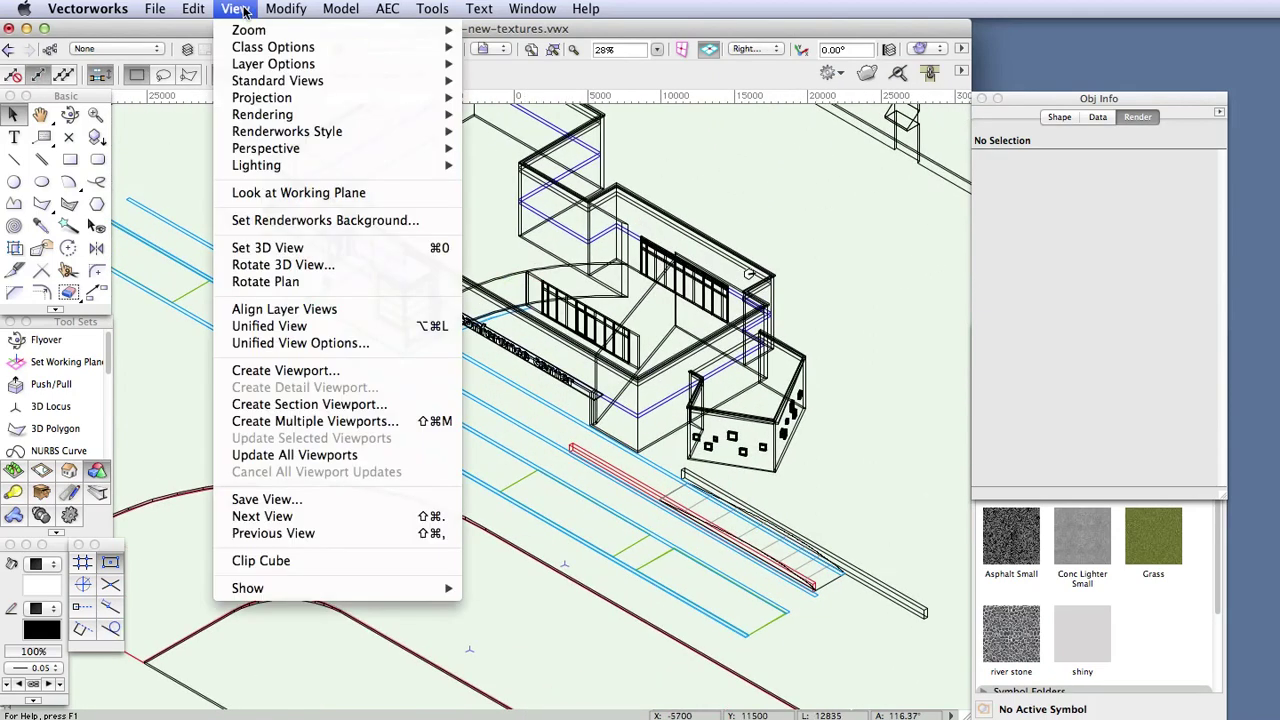
mouse_move(265, 114)
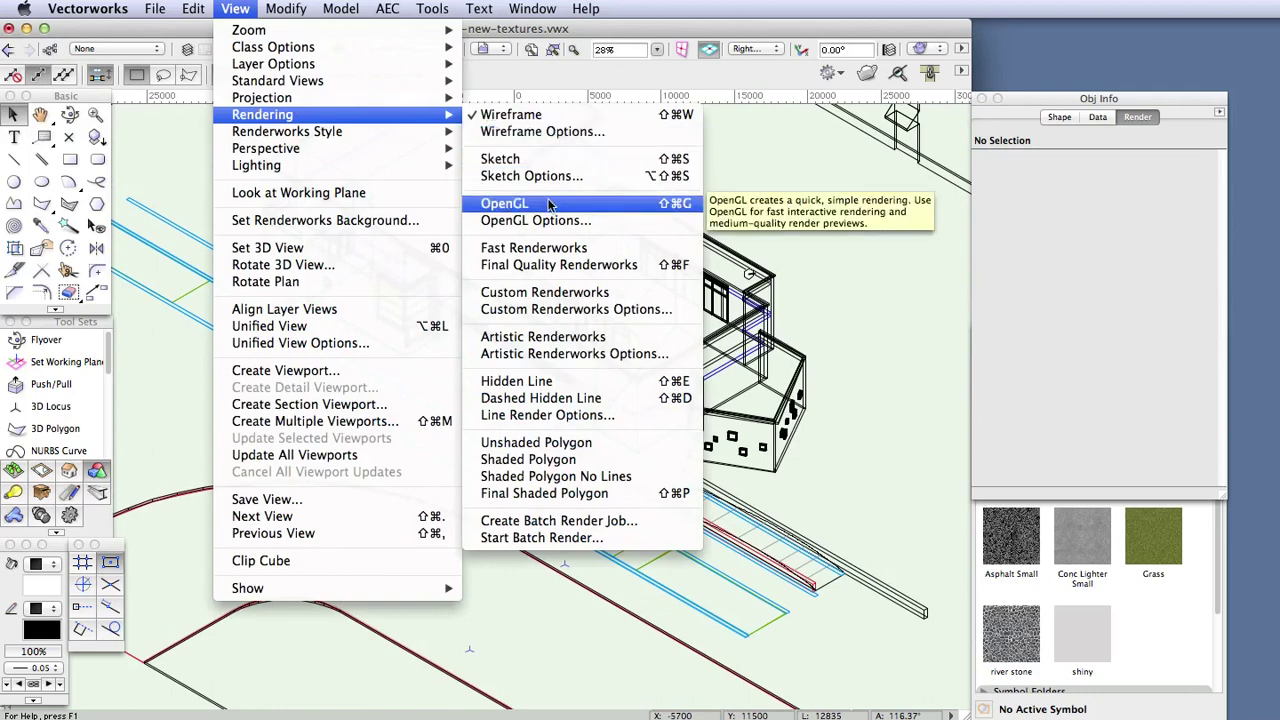
left_click(843, 257)
left_click(929, 49)
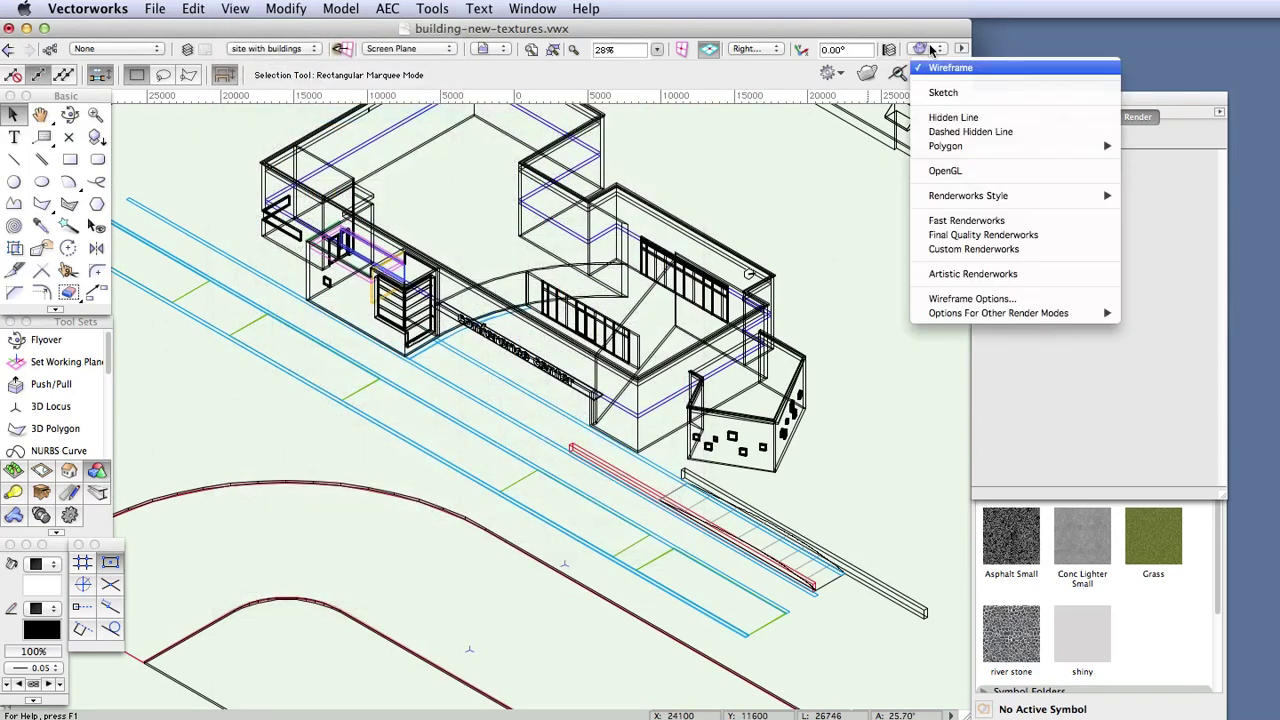
left_click(947, 172)
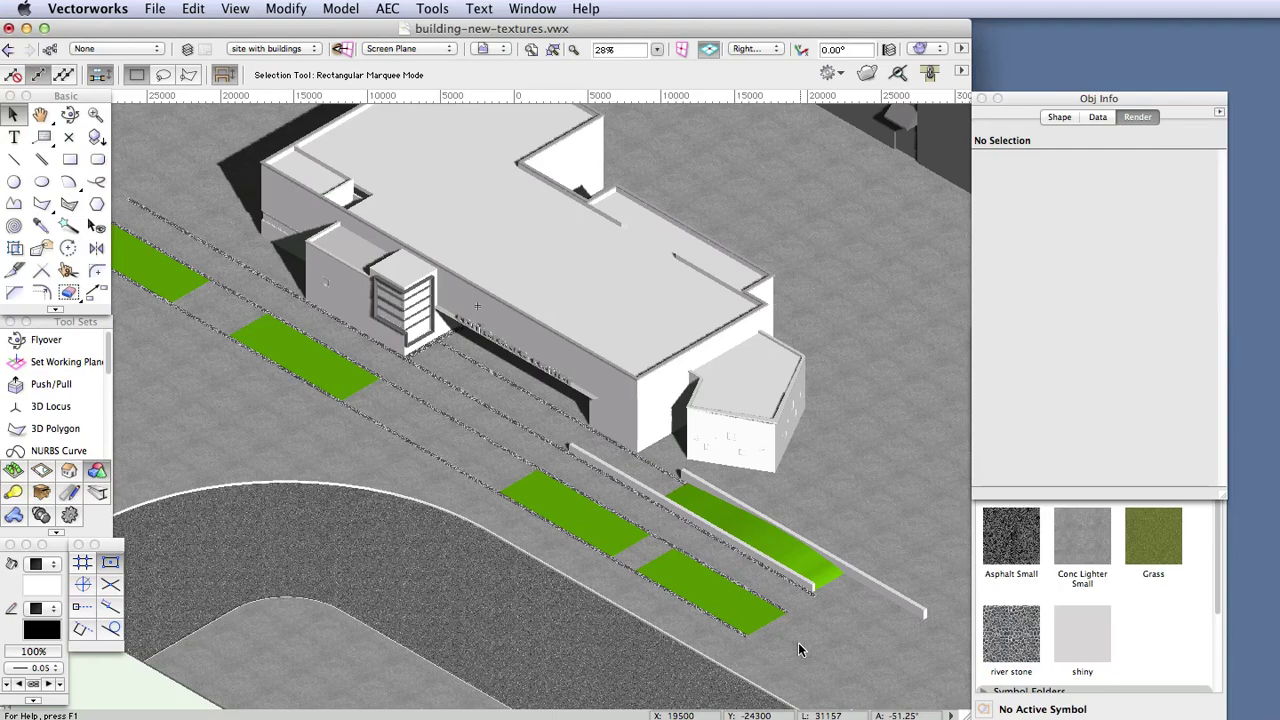
Step: Give the green strip nearest the curved road the Grass render texture
left_click(1160, 655)
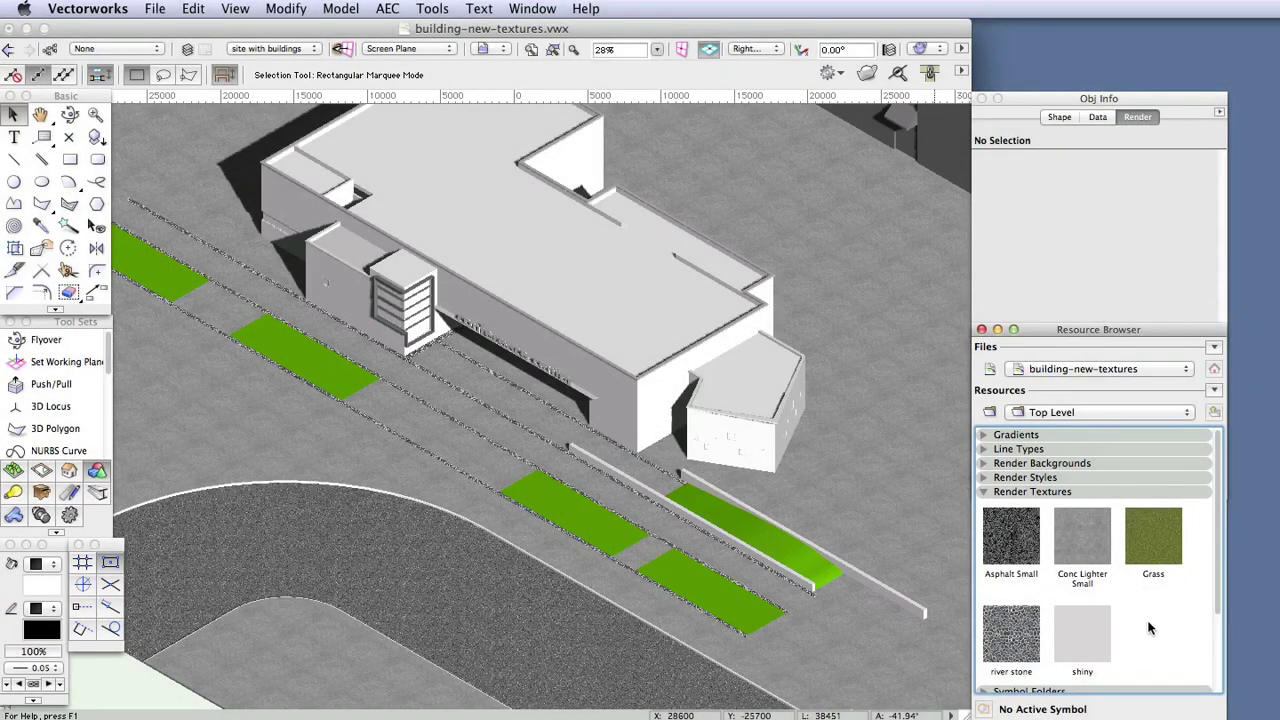
left_click(752, 625)
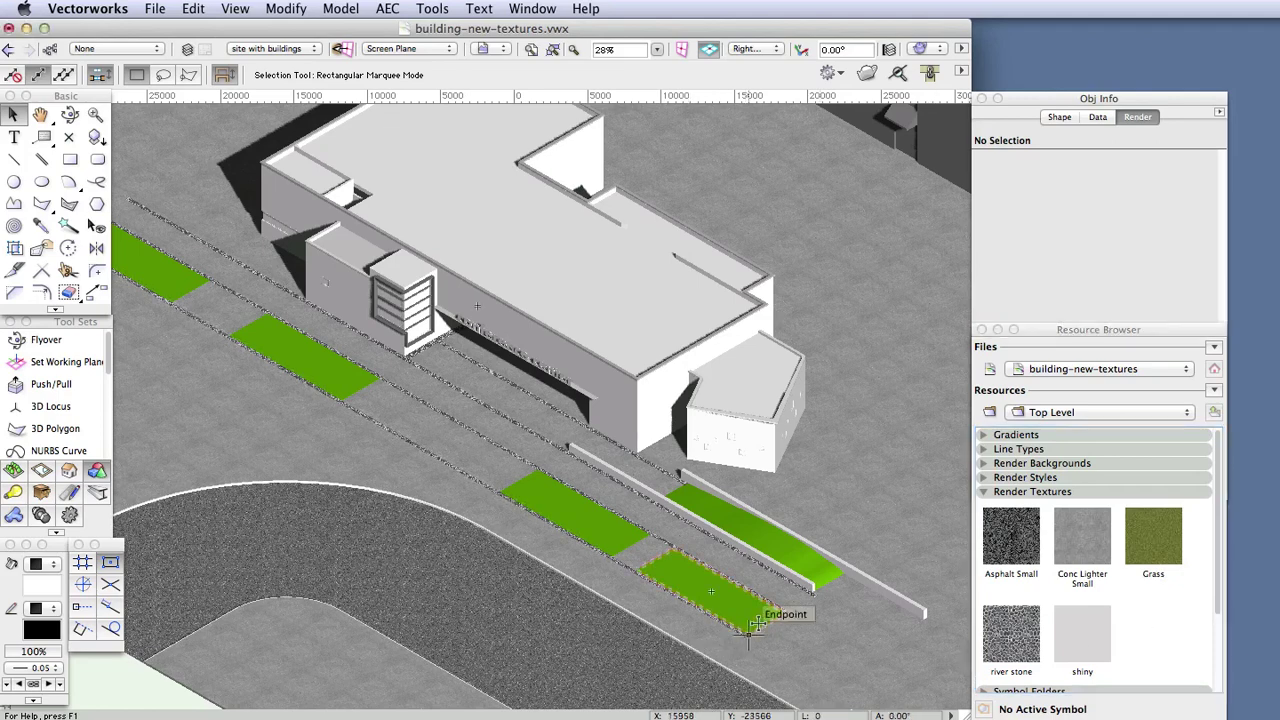
left_click(1058, 117)
left_click(1150, 117)
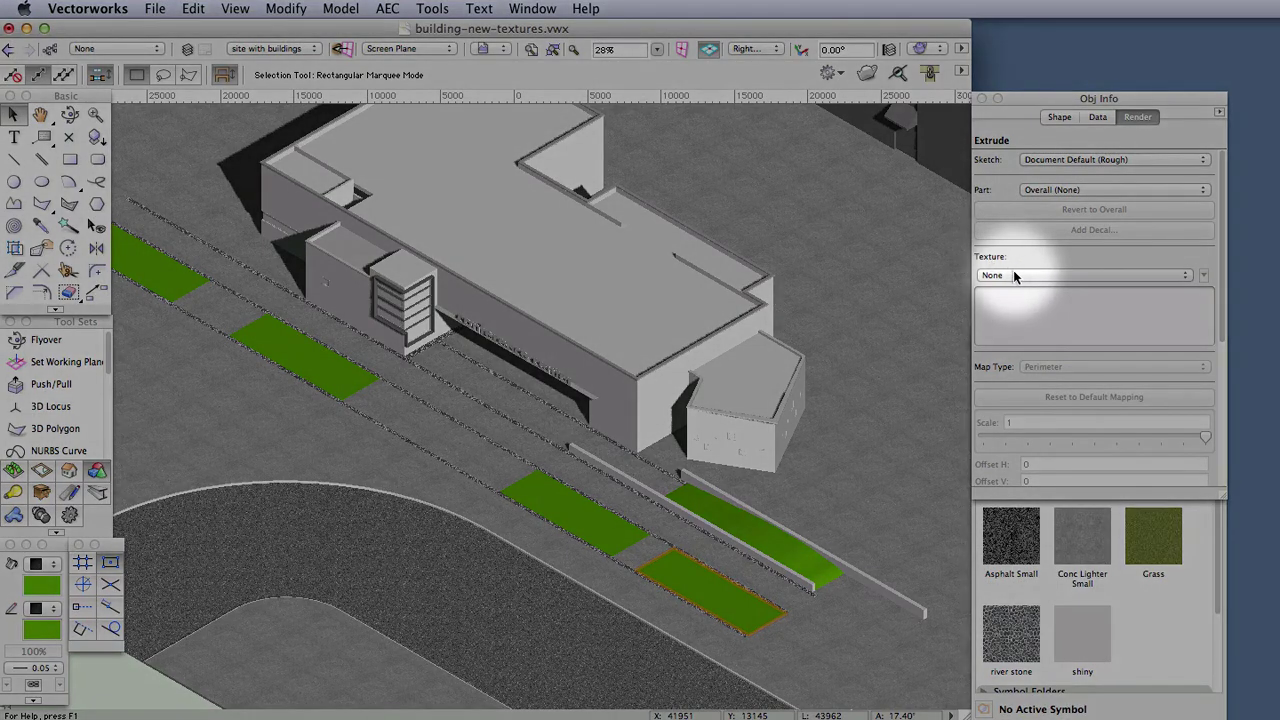
left_click(1015, 275)
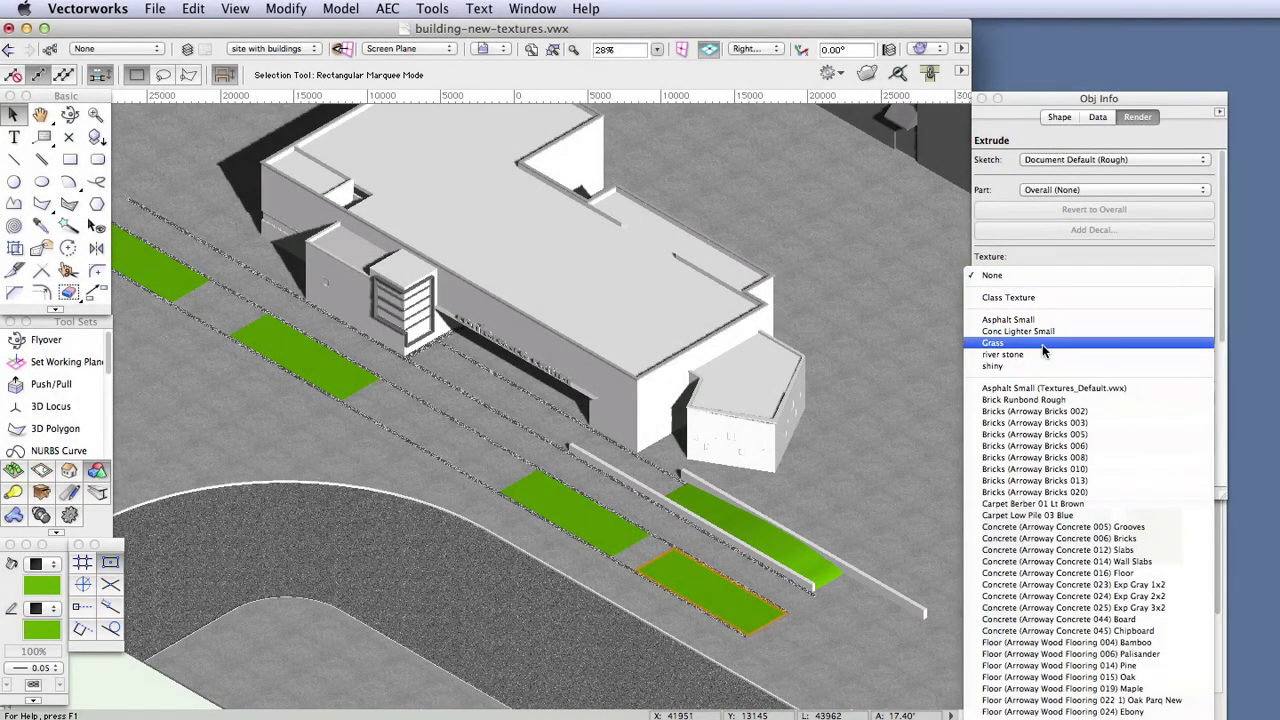
left_click(1042, 344)
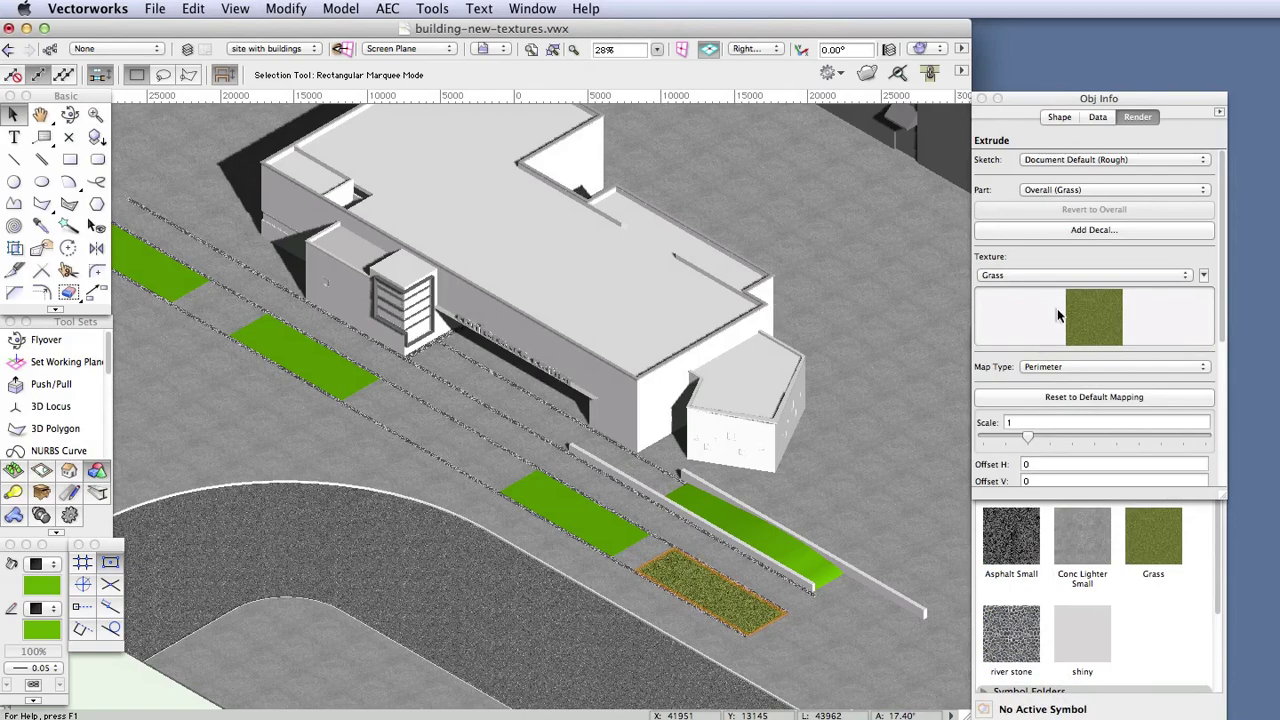
left_click(1079, 276)
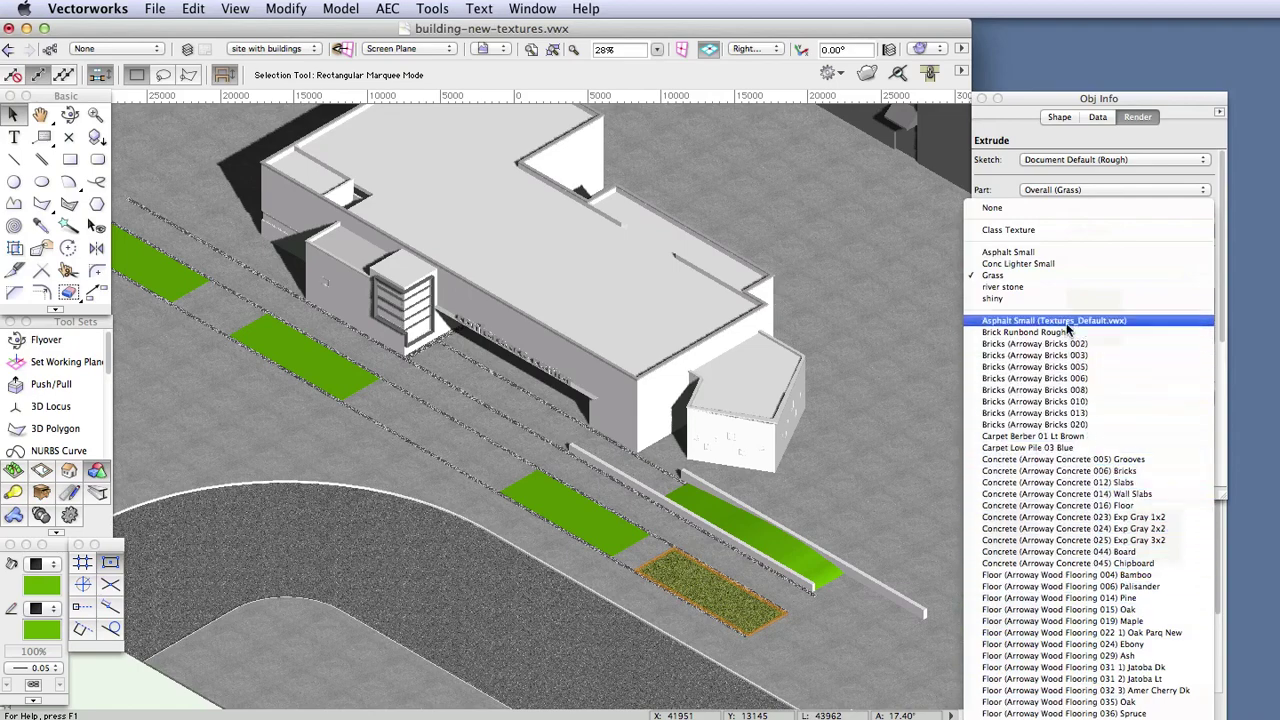
left_click(1015, 276)
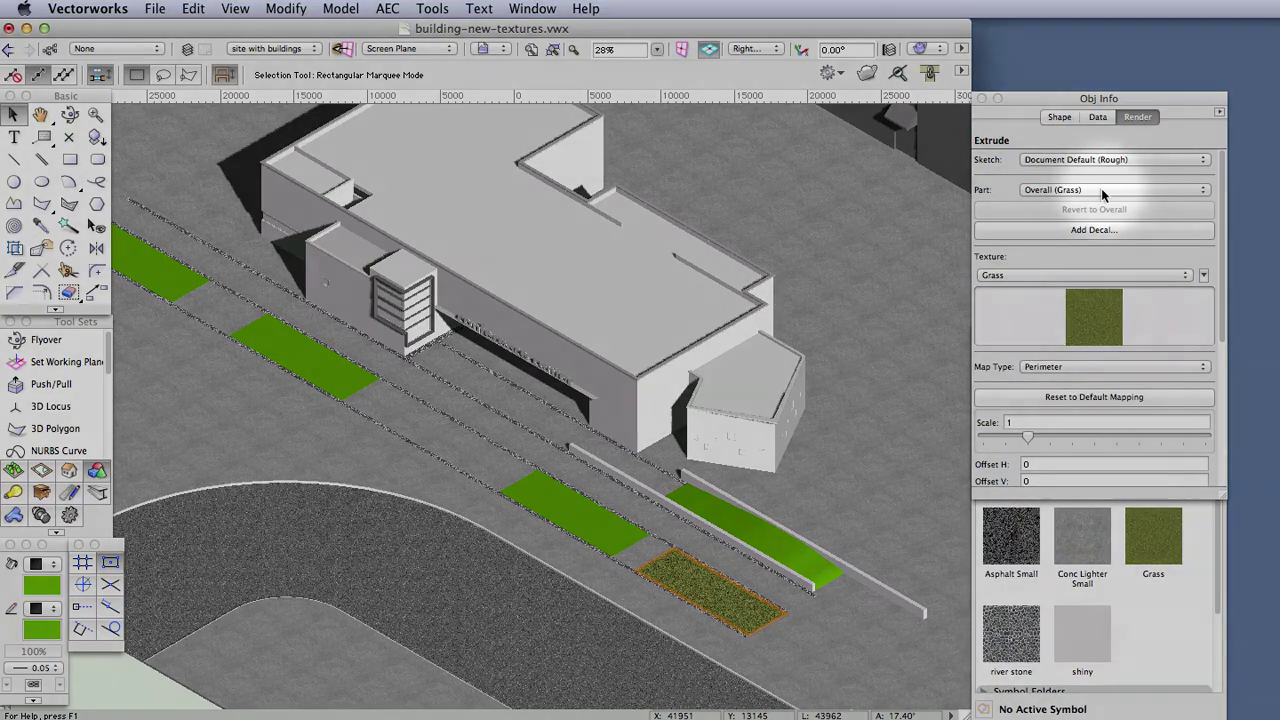
left_click(1101, 188)
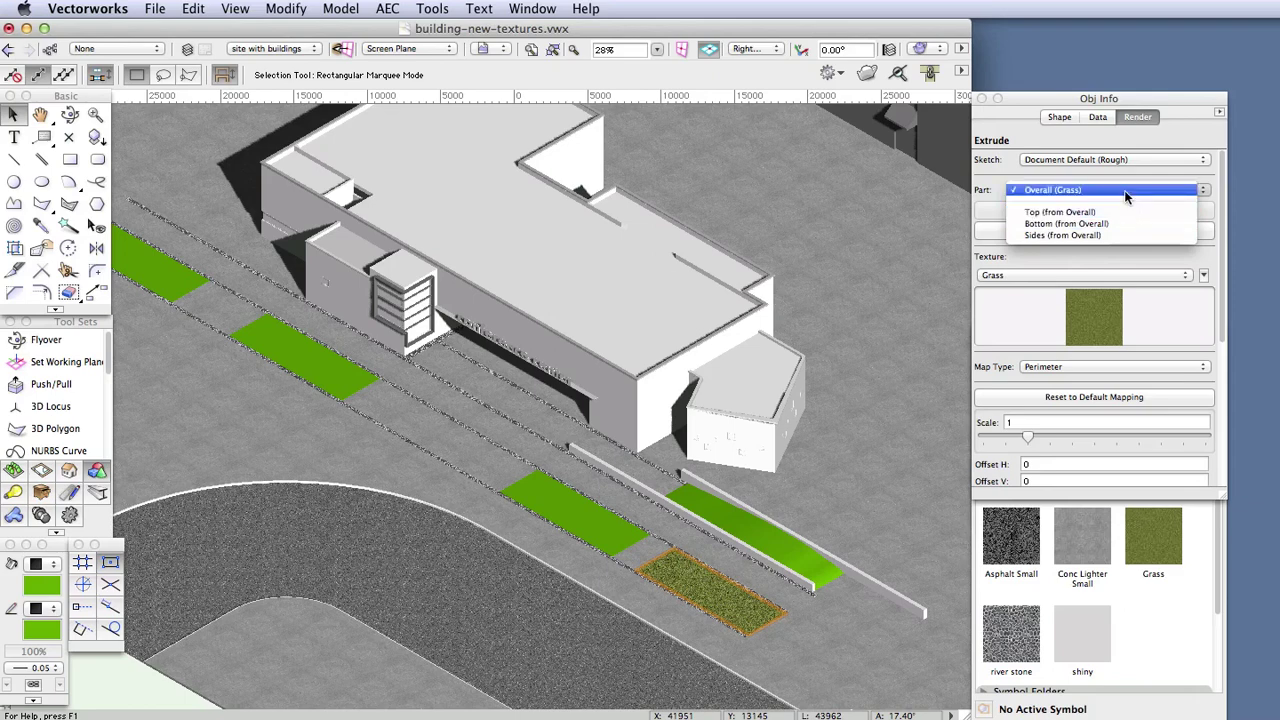
left_click(1124, 190)
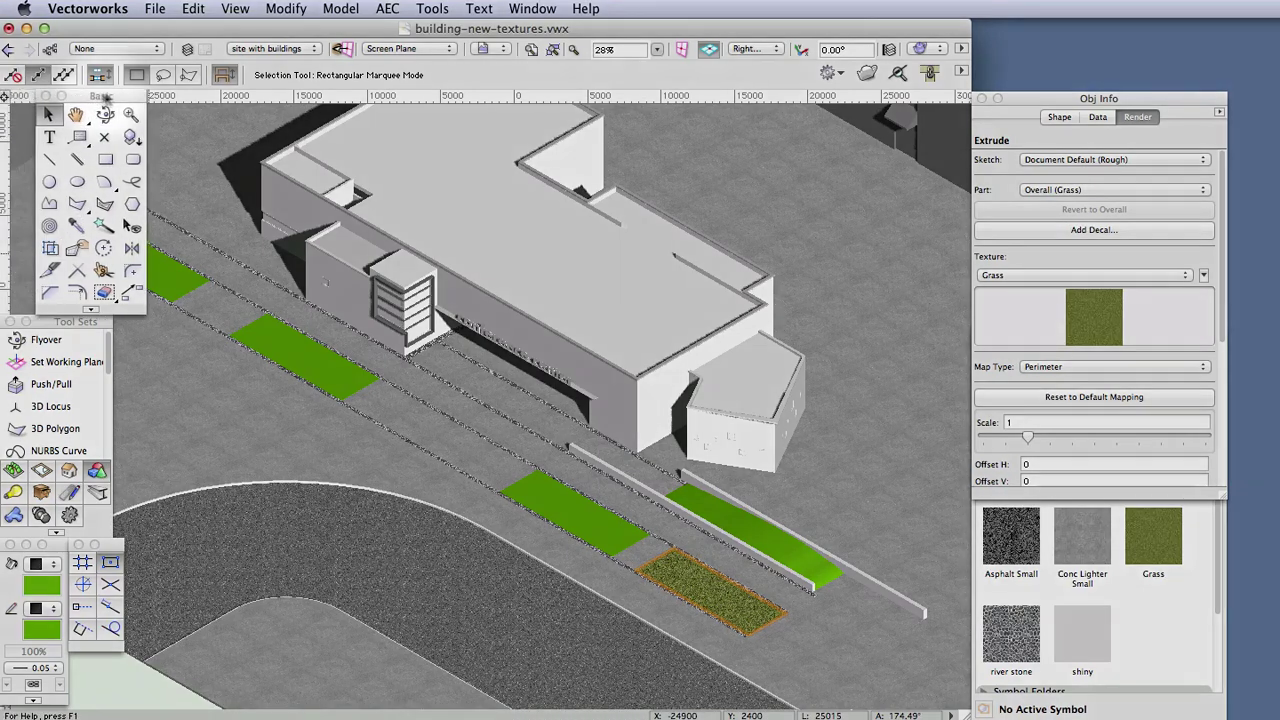
mouse_move(66, 95)
left_mouse_down()
mouse_move(118, 98)
mouse_move(64, 96)
left_mouse_up()
Step: Select the Eyedropper and limit its preferences to the Fill Texture attribute only
left_click(44, 230)
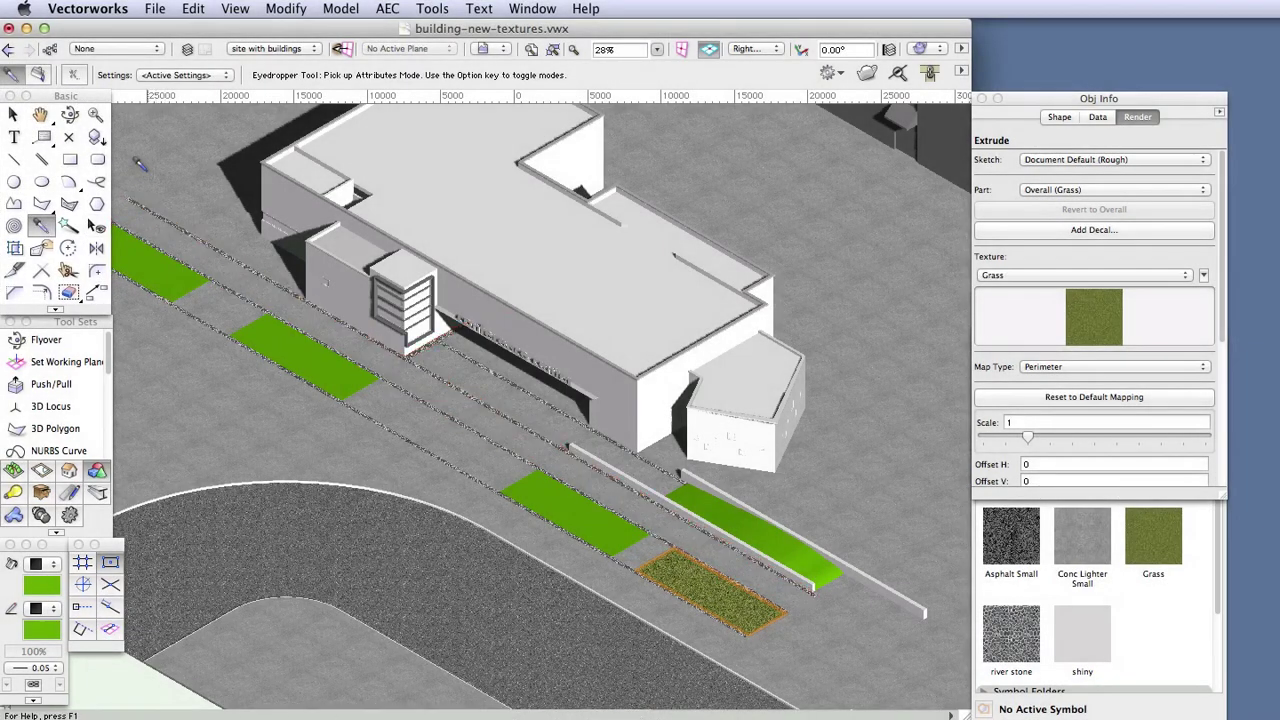
left_click(76, 76)
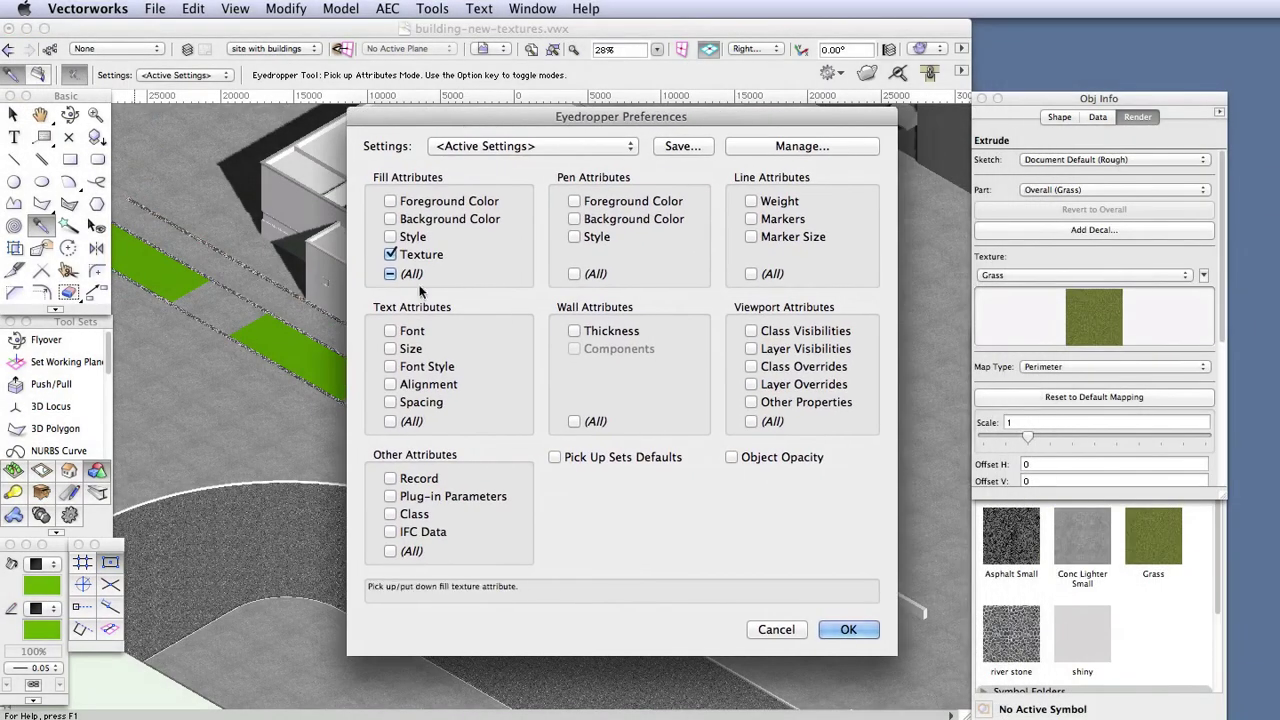
left_click(390, 421)
left_click(390, 551)
left_click(390, 275)
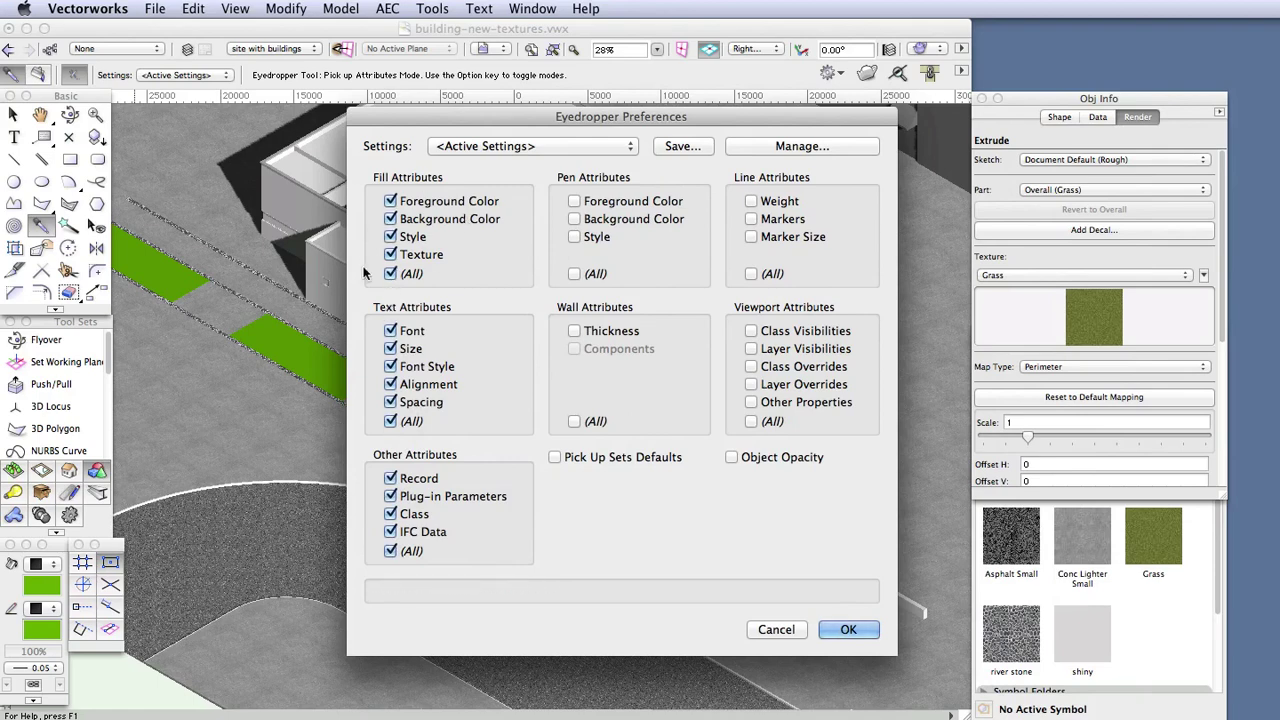
left_click(574, 273)
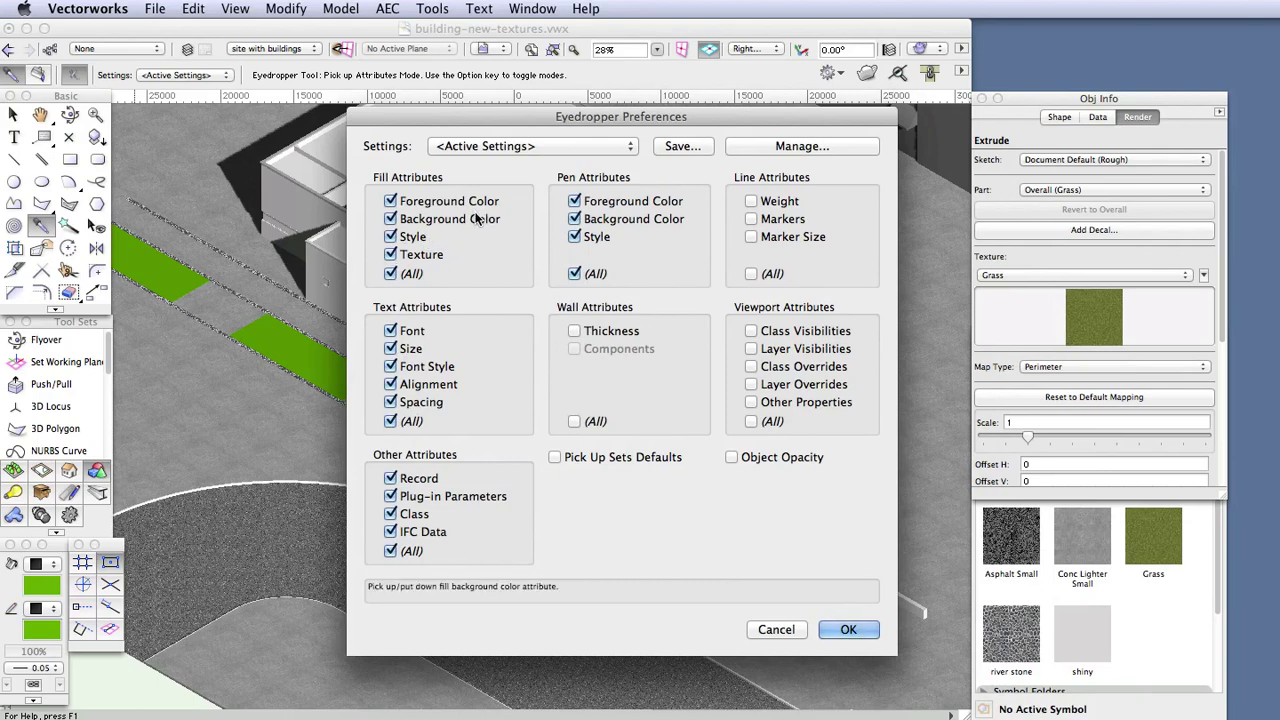
left_click(390, 551)
left_click(390, 421)
left_click(390, 273)
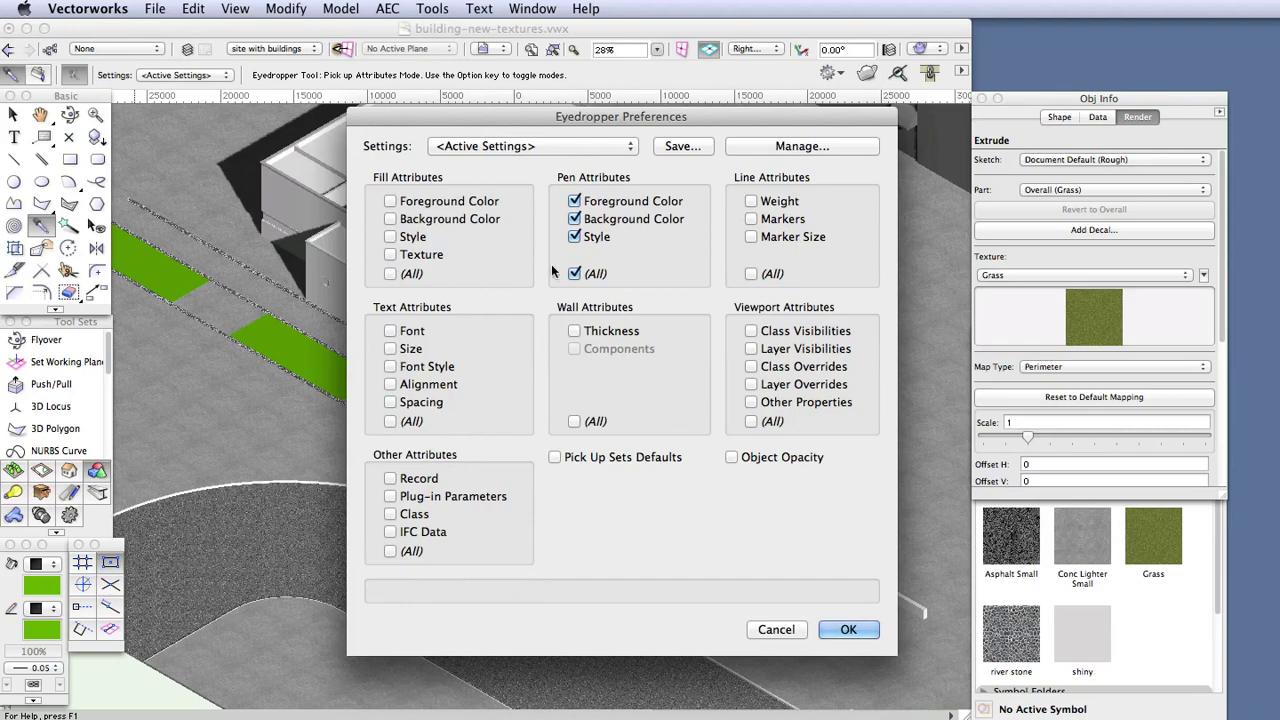
left_click(574, 273)
left_click(390, 254)
Step: Copy the Grass texture from the textured strip onto the four remaining plain green strips
left_click(848, 629)
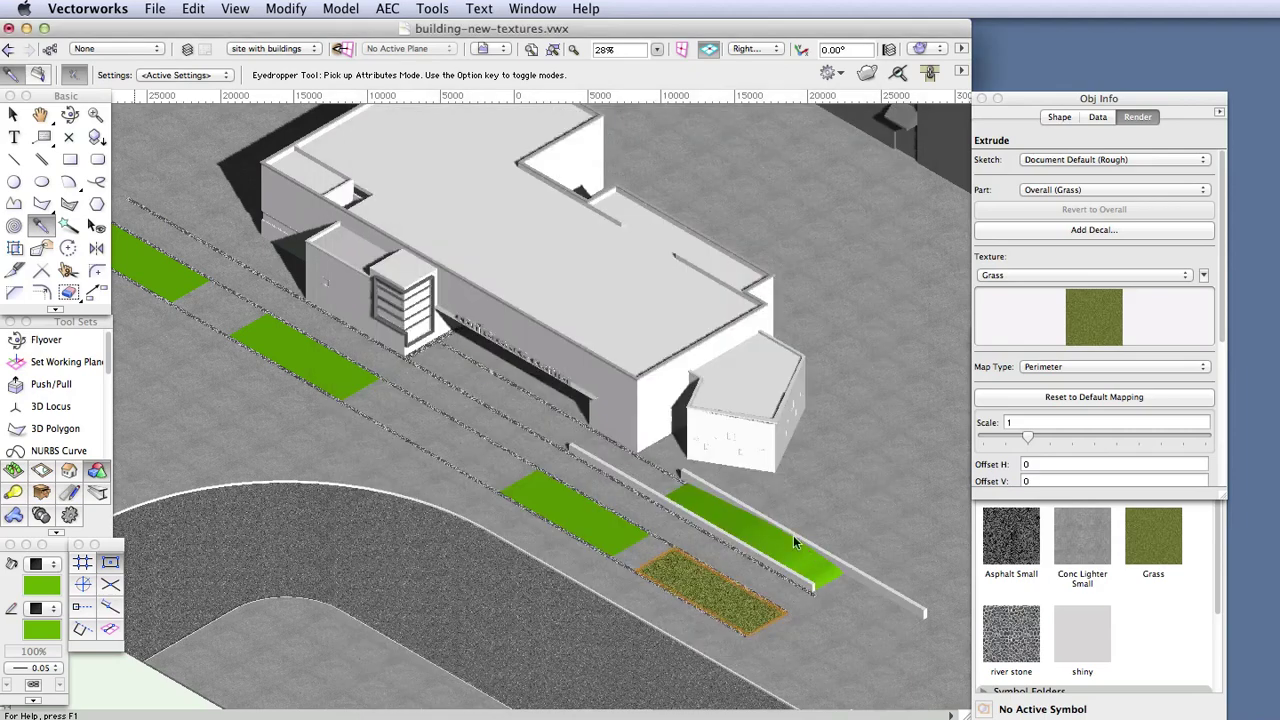
left_click(690, 478)
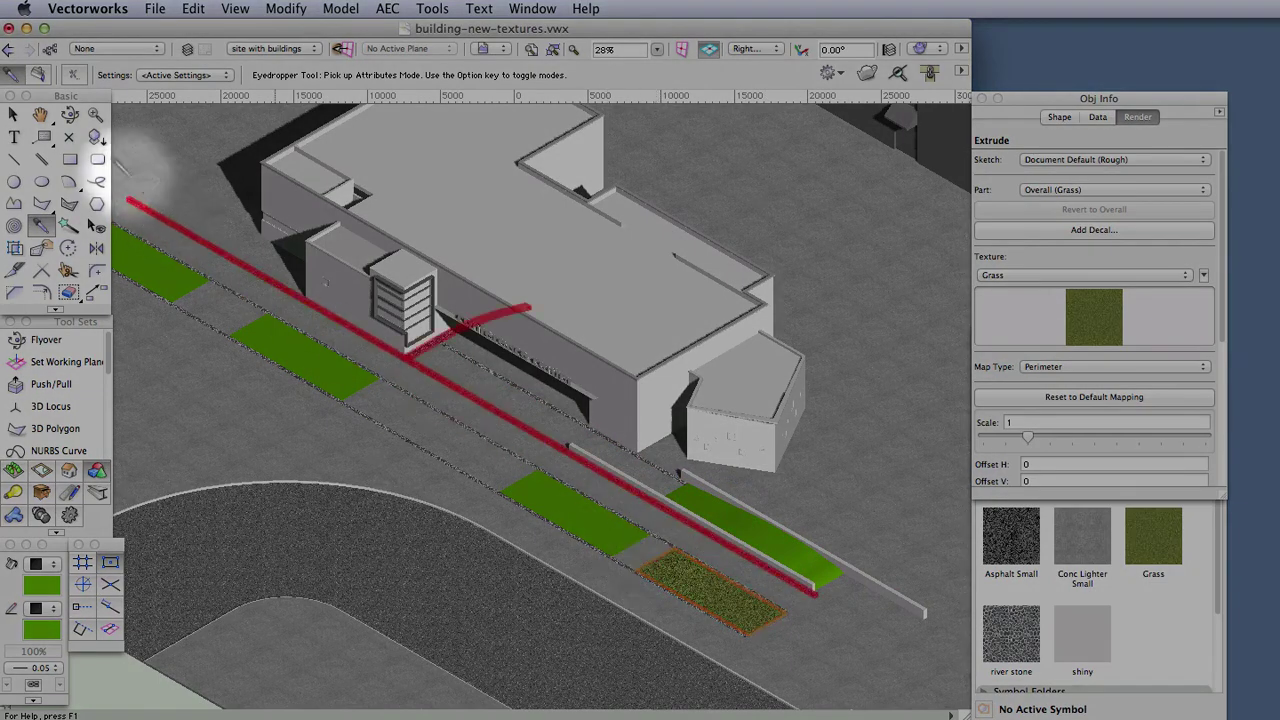
left_click(38, 74)
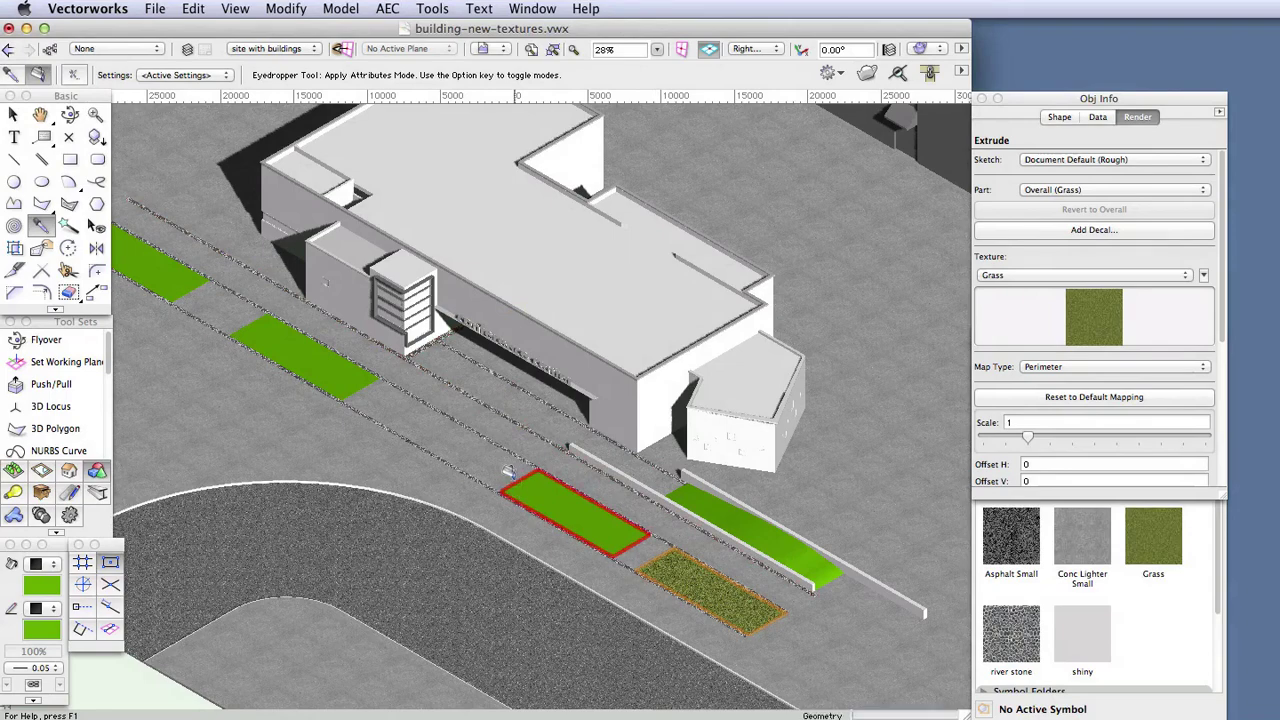
left_click(507, 473)
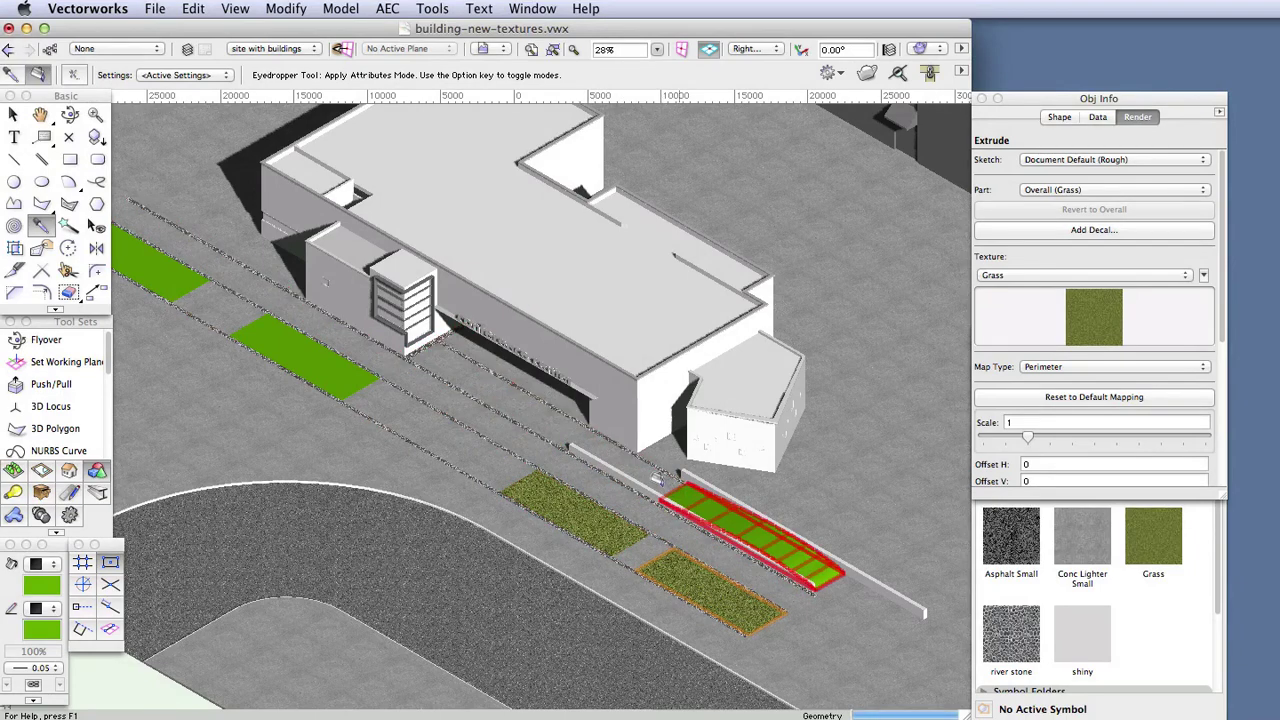
left_click(656, 486)
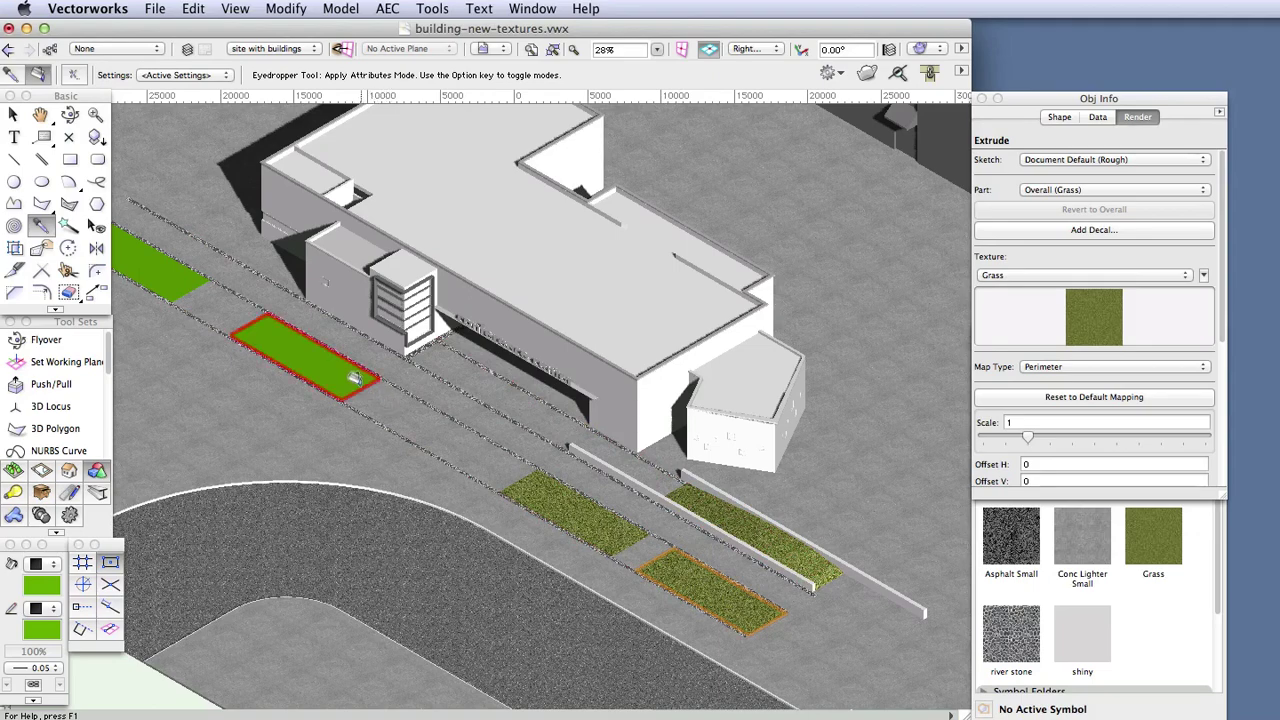
left_click(354, 378)
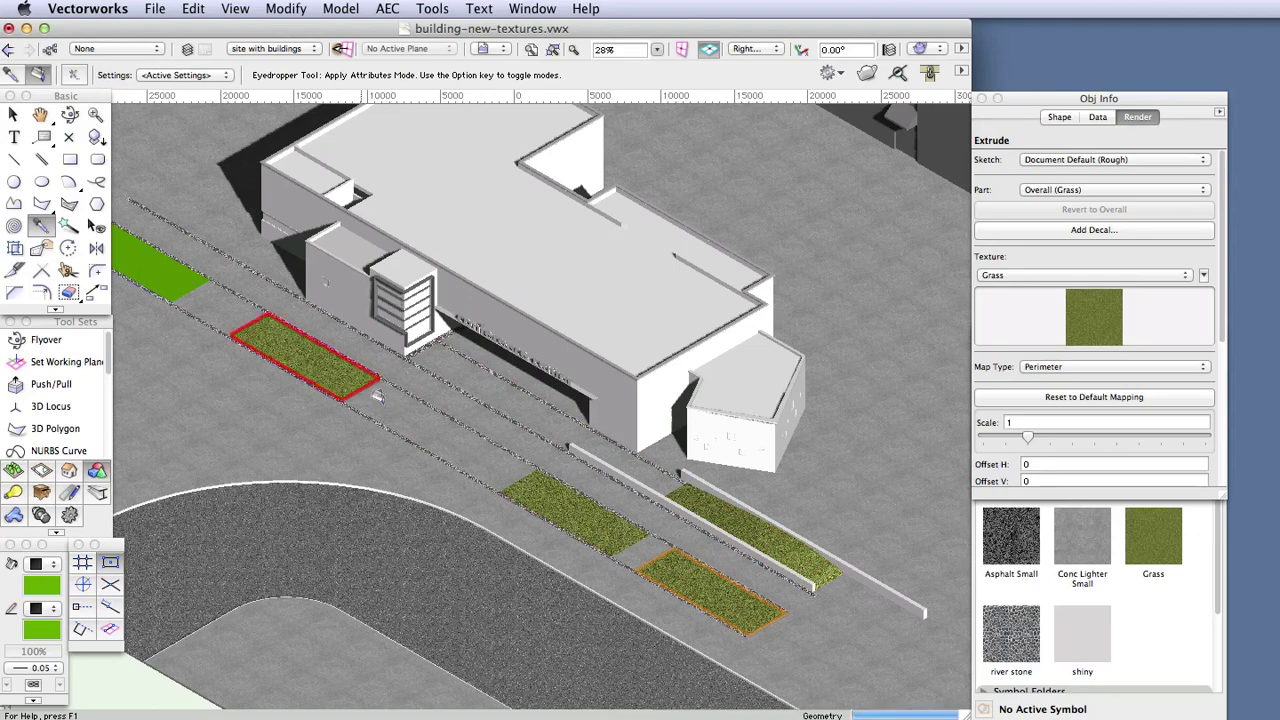
left_click(190, 286)
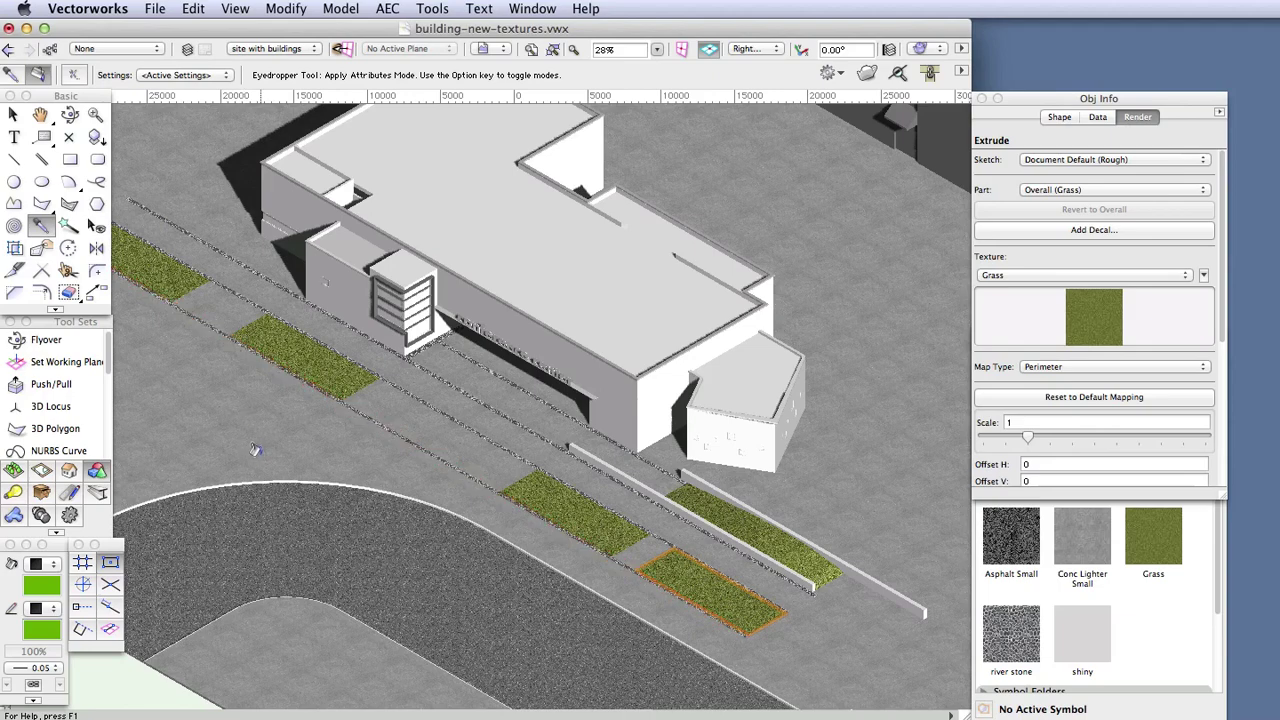
Step: Deselect everything and bring the Resource Browser over the drawing
left_click(13, 114)
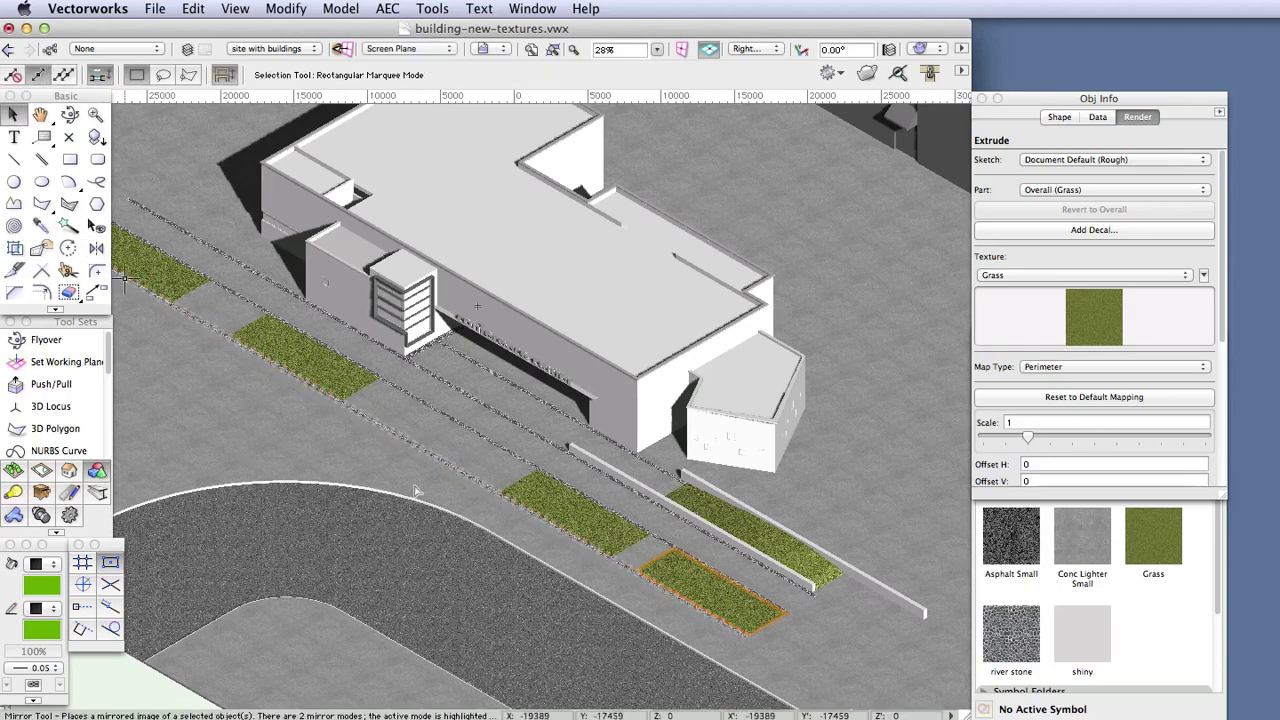
left_click(833, 644)
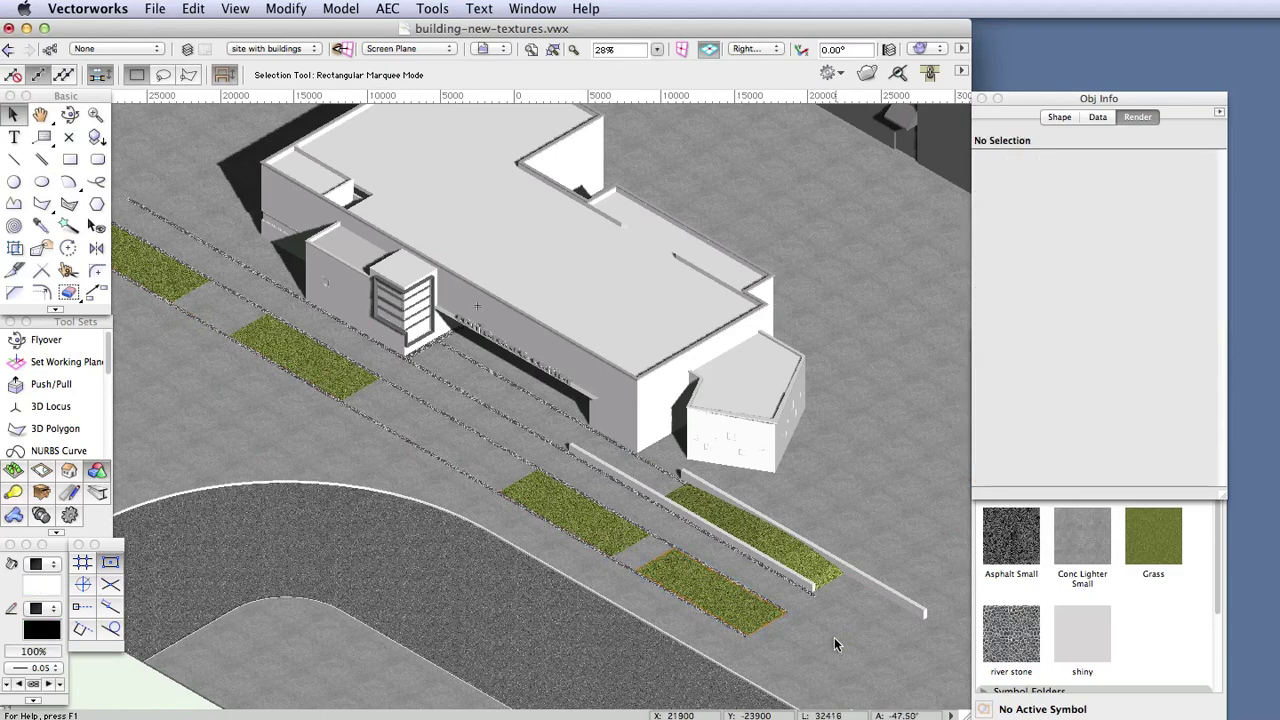
left_click(1151, 643)
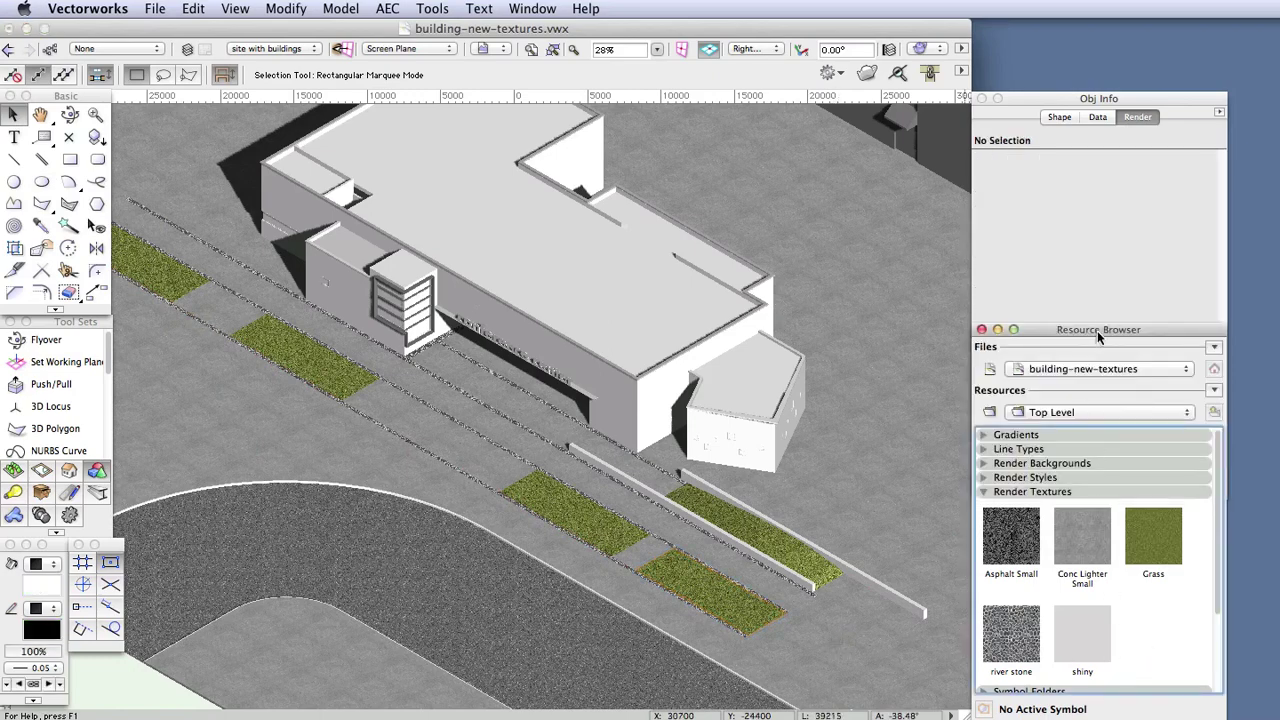
mouse_move(1097, 331)
left_mouse_down()
mouse_move(658, 247)
mouse_move(405, 136)
mouse_move(381, 138)
left_mouse_up()
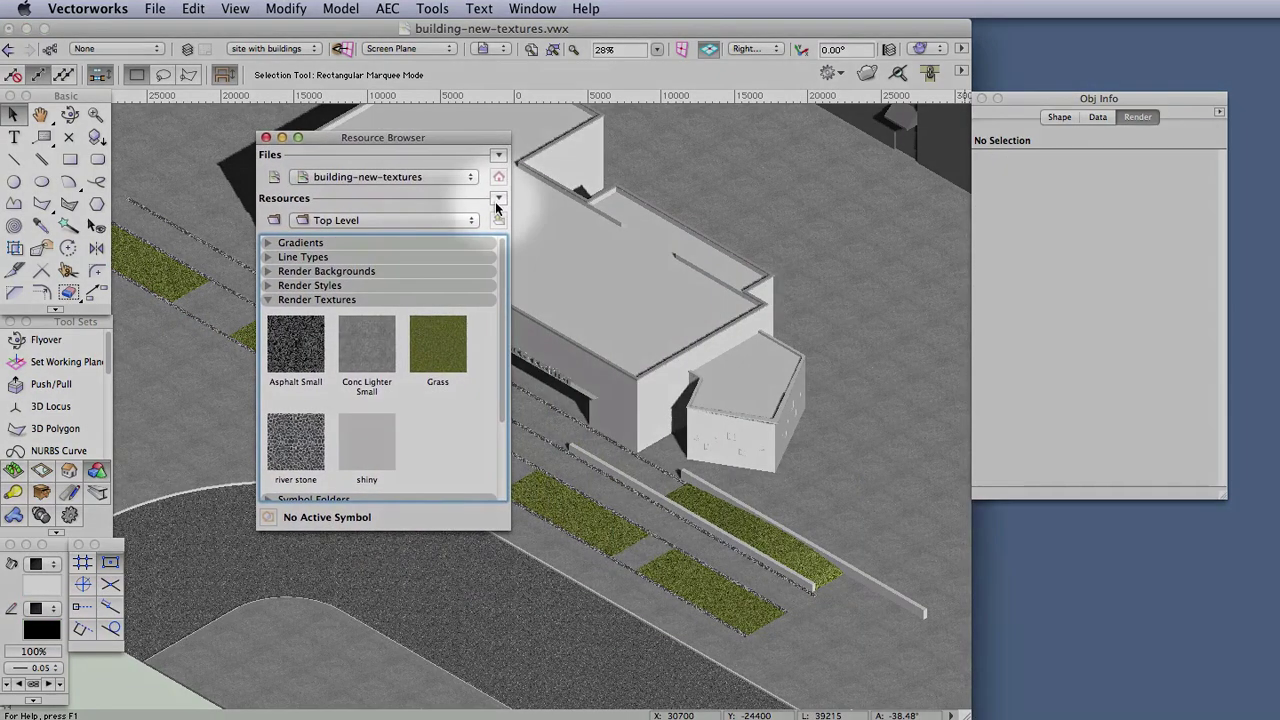
Step: Create a new Renderworks Texture resource from the Resources menu
left_click(498, 200)
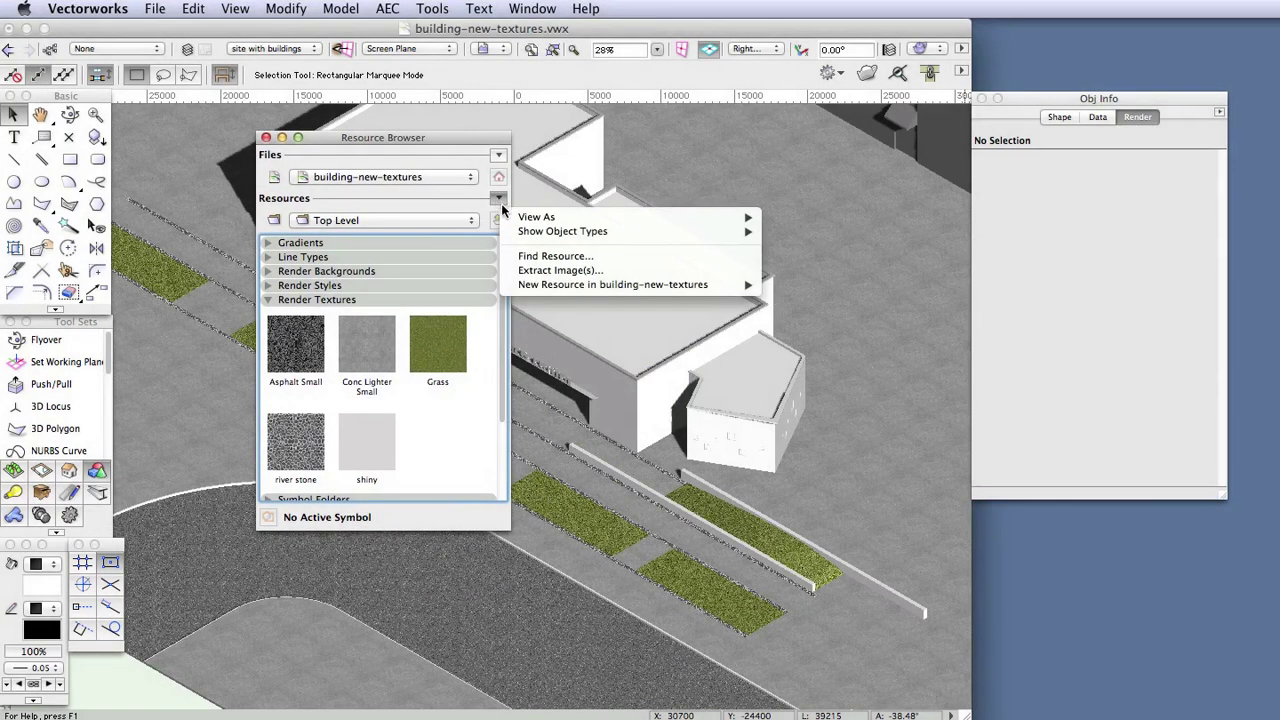
mouse_move(549, 285)
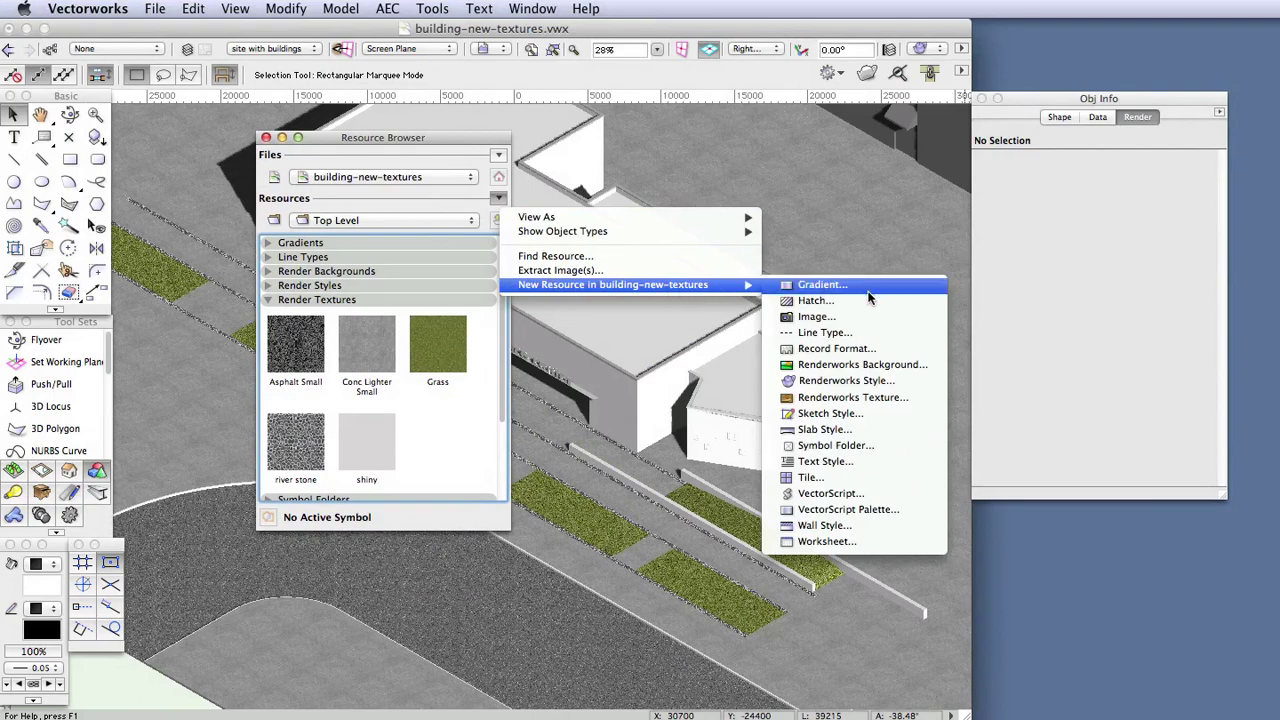
left_click(852, 397)
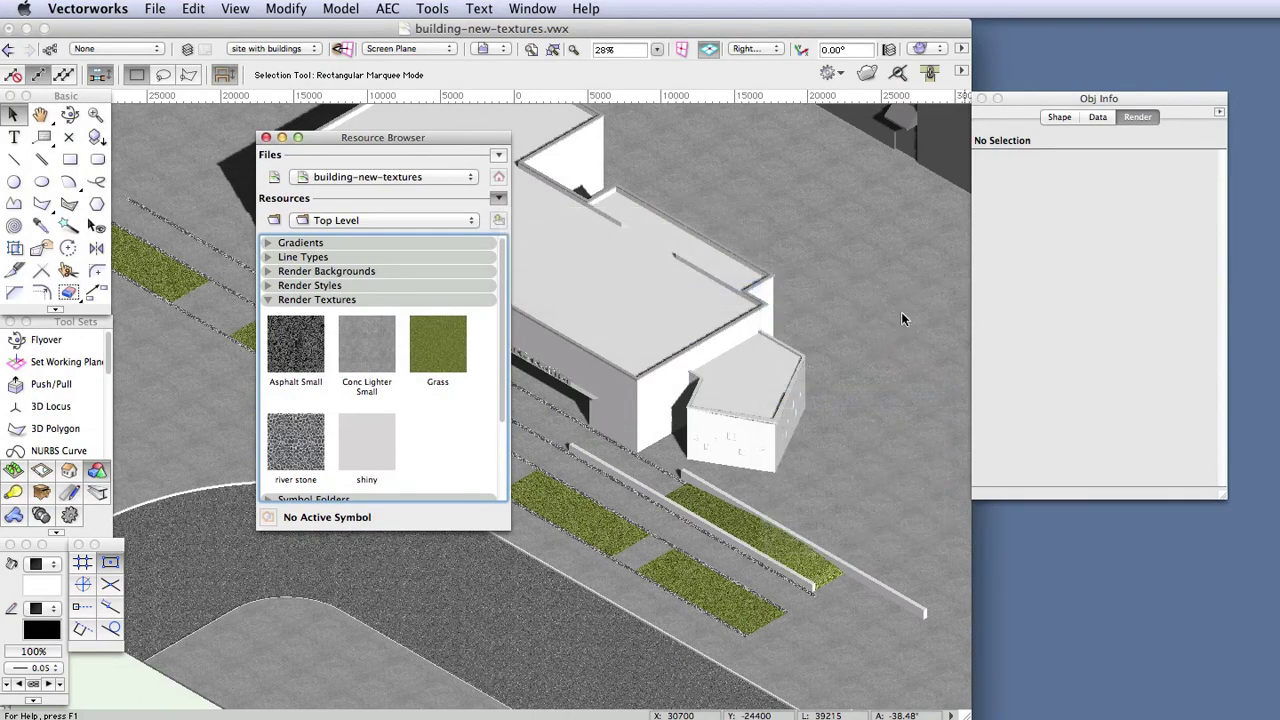
Step: Name the new texture Stone and set its Color shader to Image
left_click_drag(925, 202, 302, 65)
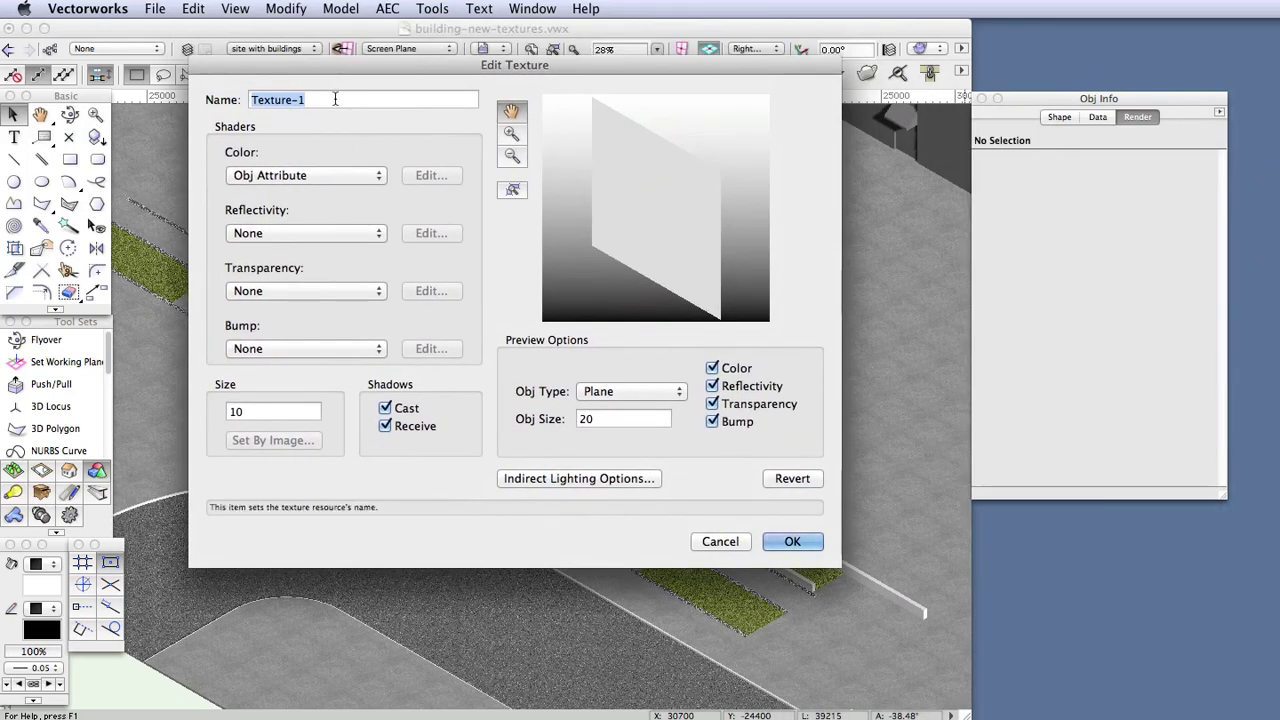
type("Stone")
left_click(292, 178)
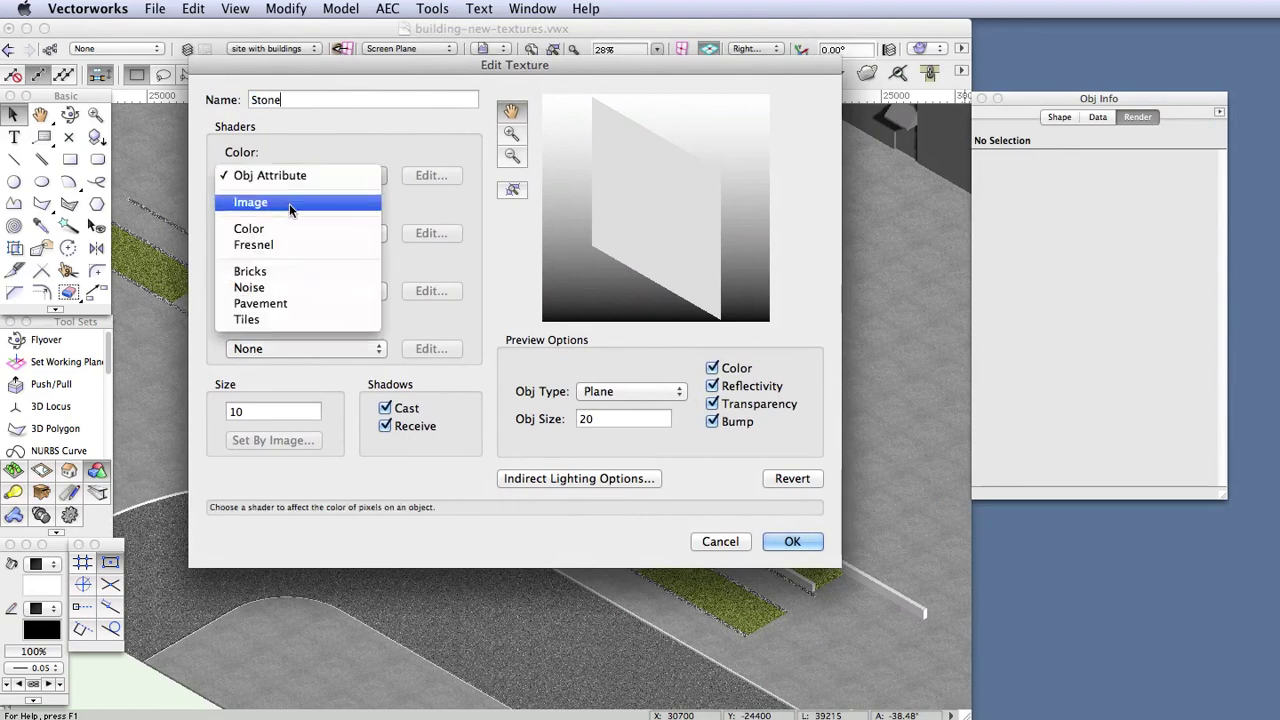
left_click(292, 206)
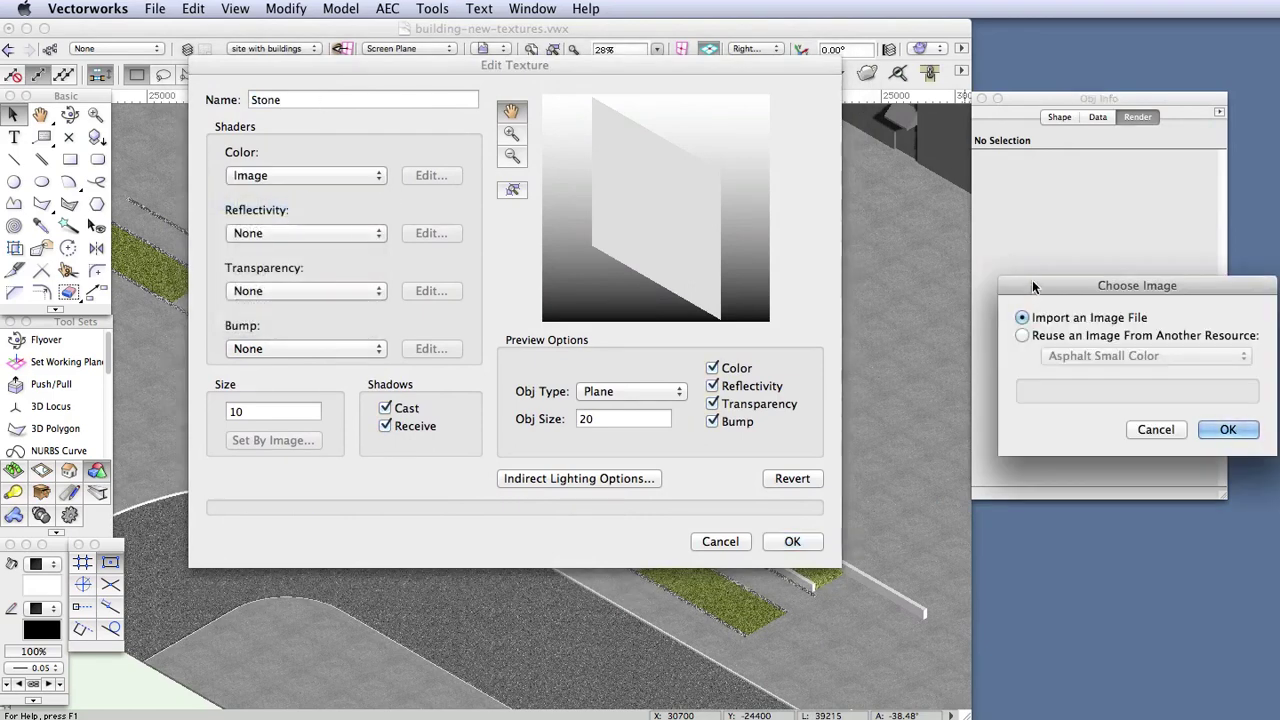
Step: Import travertine.png from the task 3-textures folder as the colour image
left_click_drag(994, 285, 322, 185)
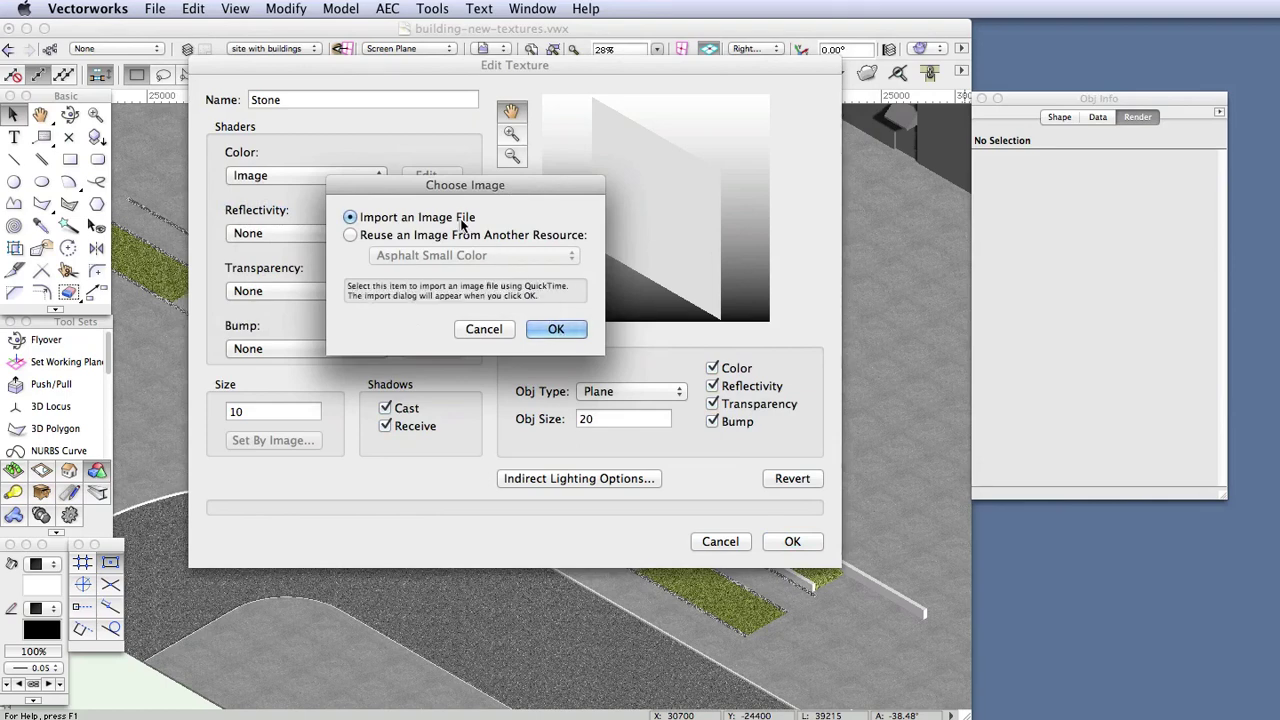
left_click(553, 330)
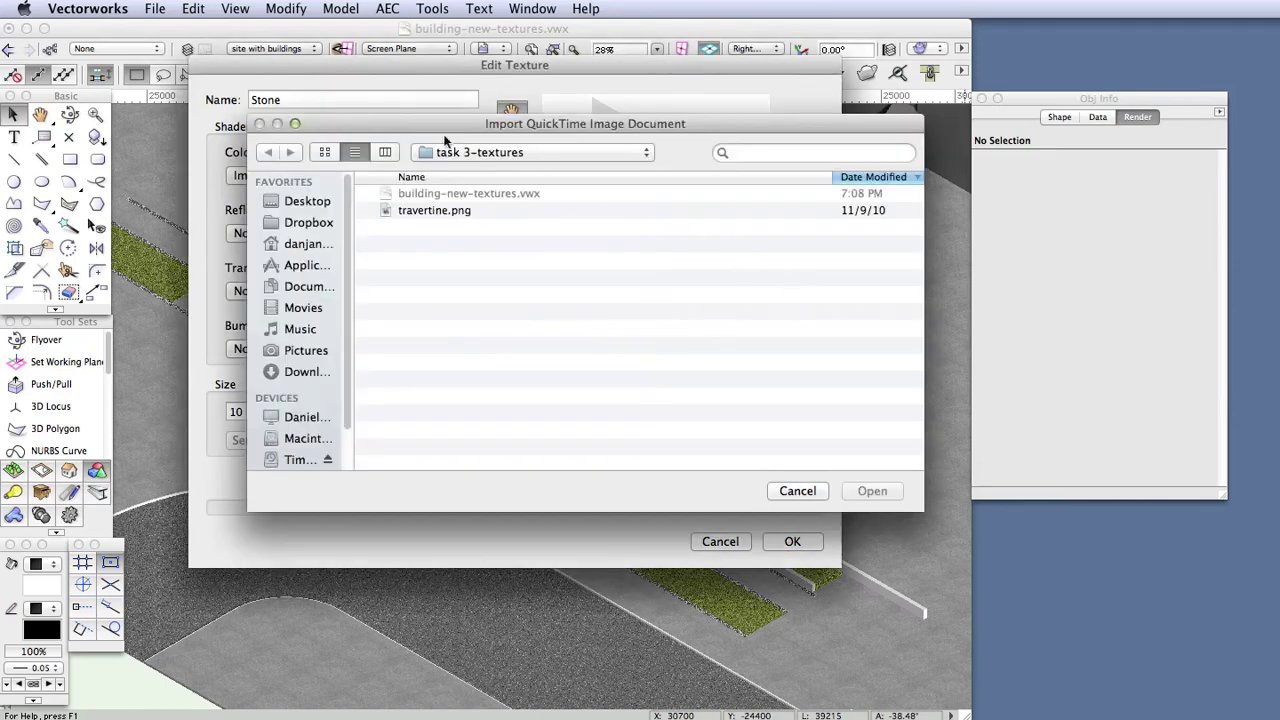
left_click(483, 171)
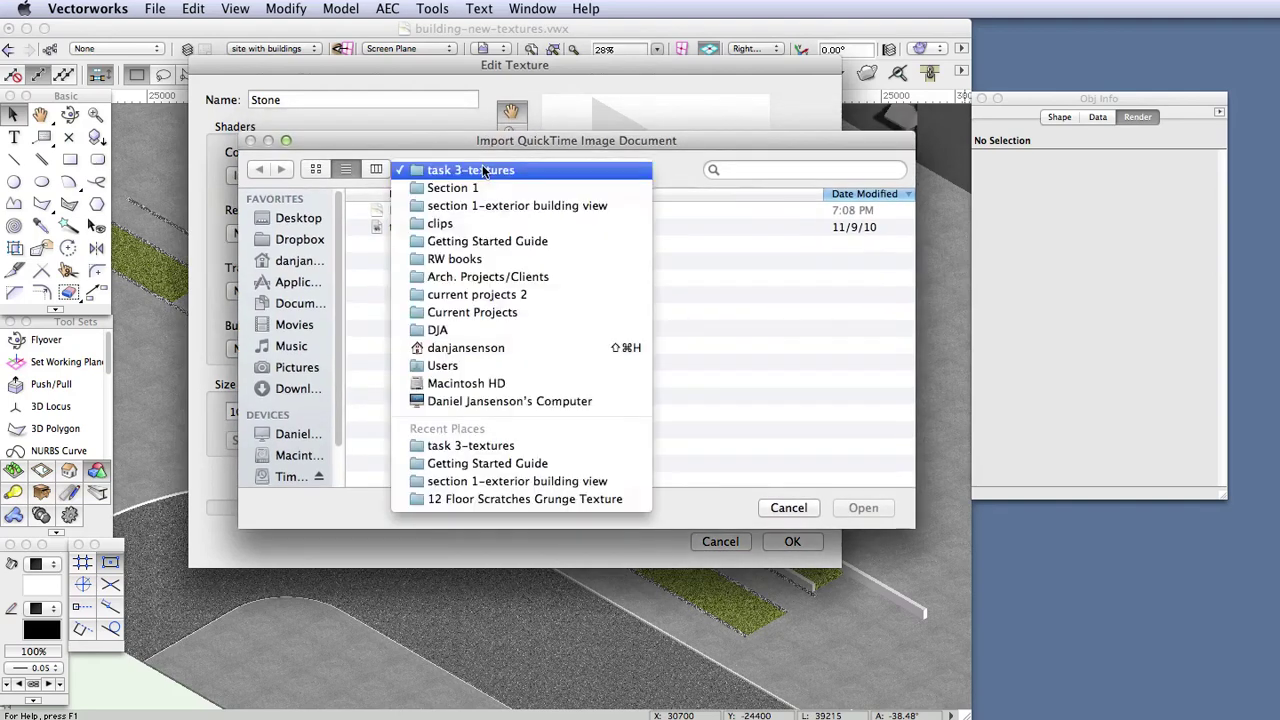
left_click(483, 170)
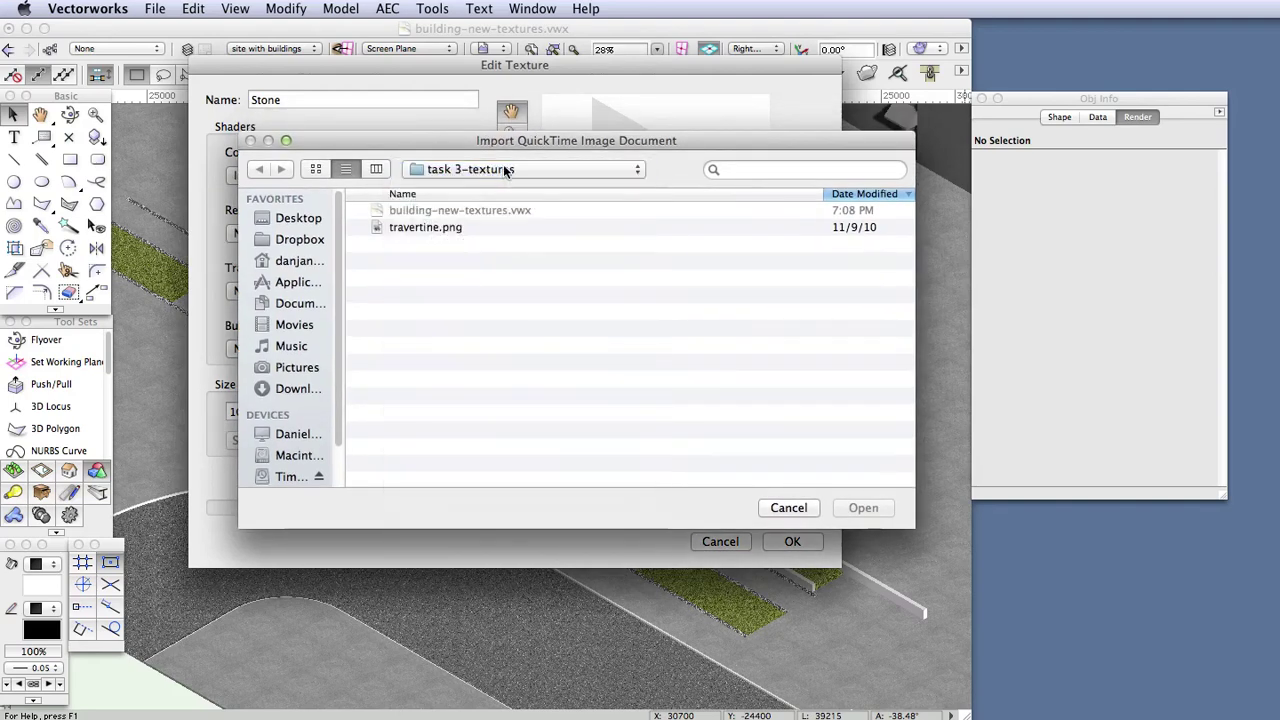
left_click(416, 227)
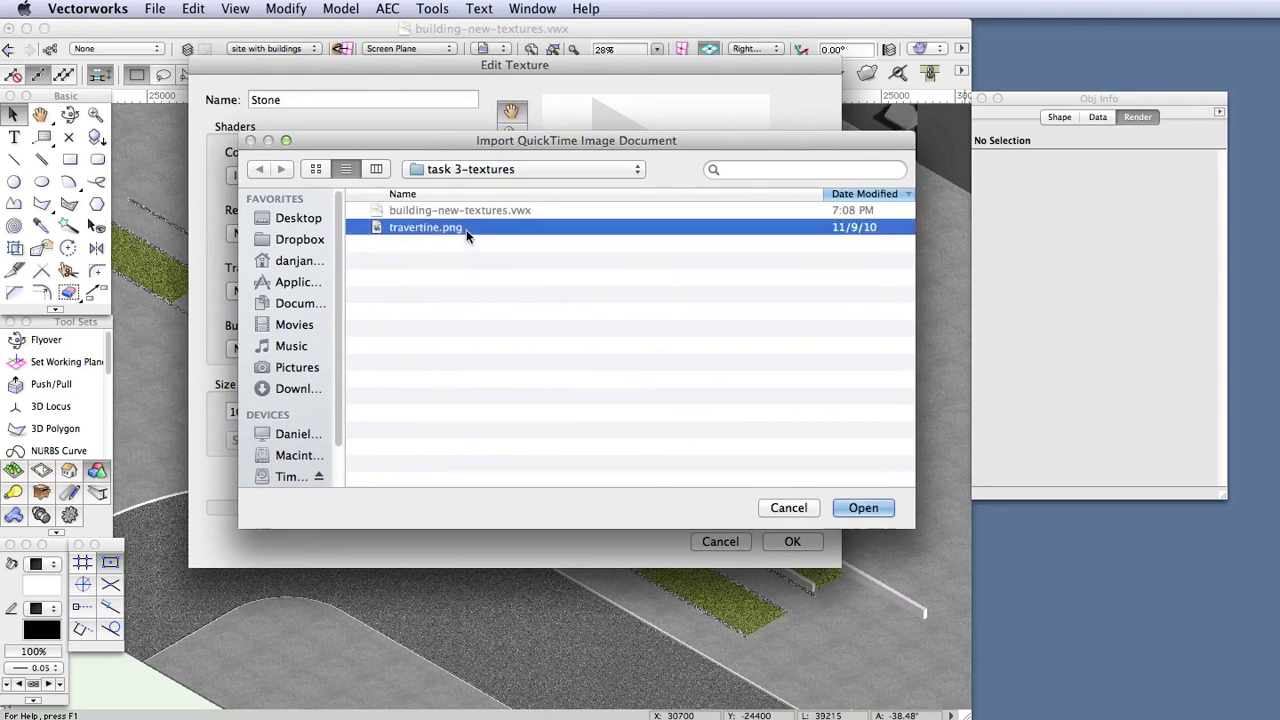
left_click(863, 508)
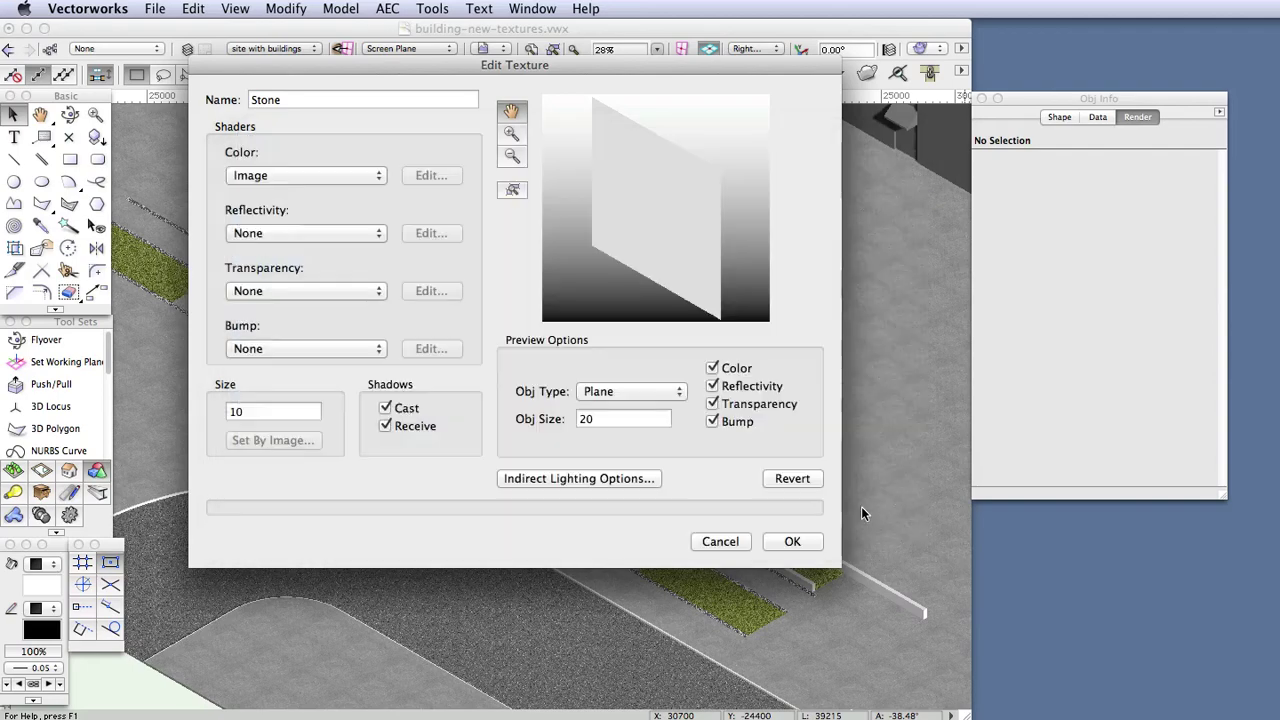
left_click_drag(972, 218, 541, 212)
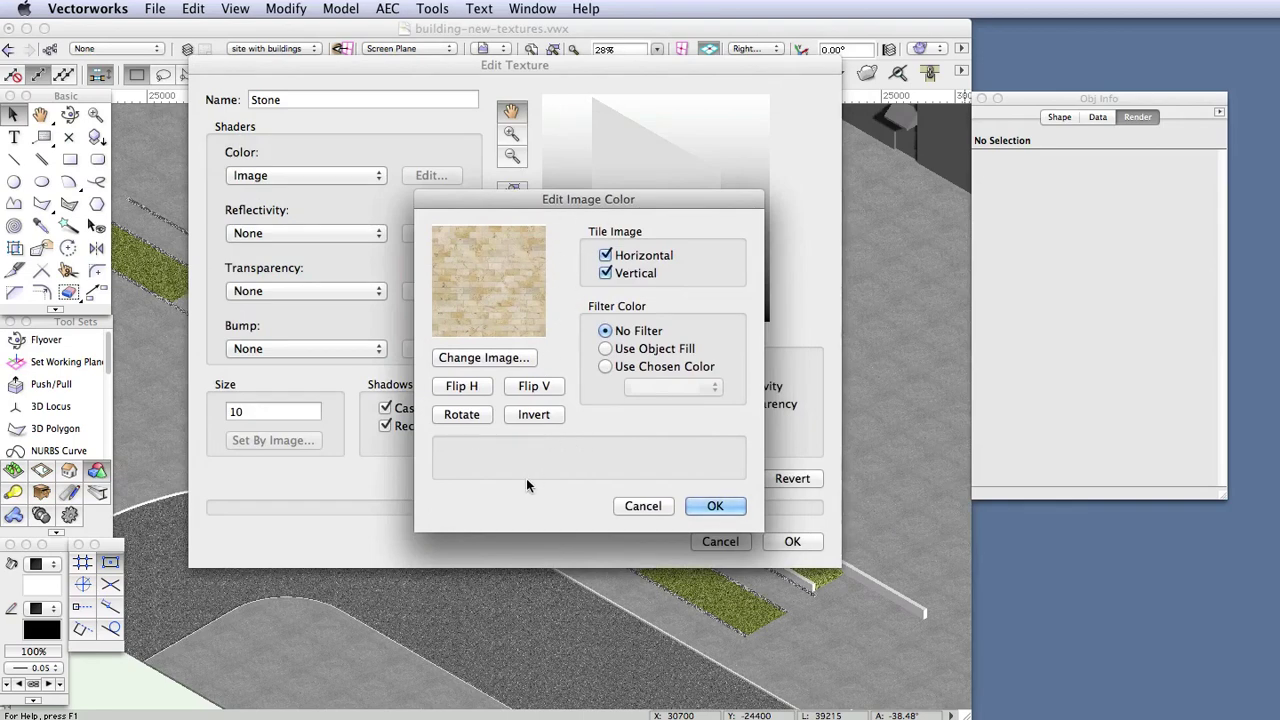
left_click(705, 506)
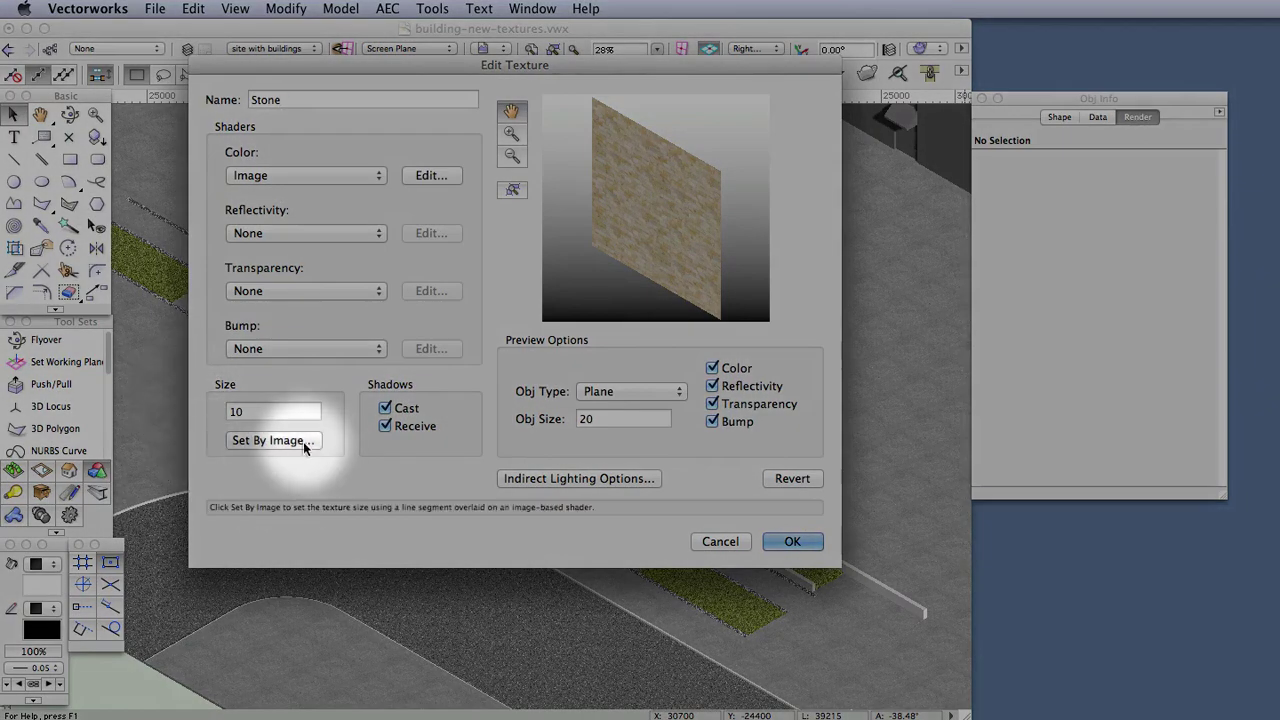
Step: Size the texture by image: measure the travertine image's top width as 3350mm
left_click(300, 442)
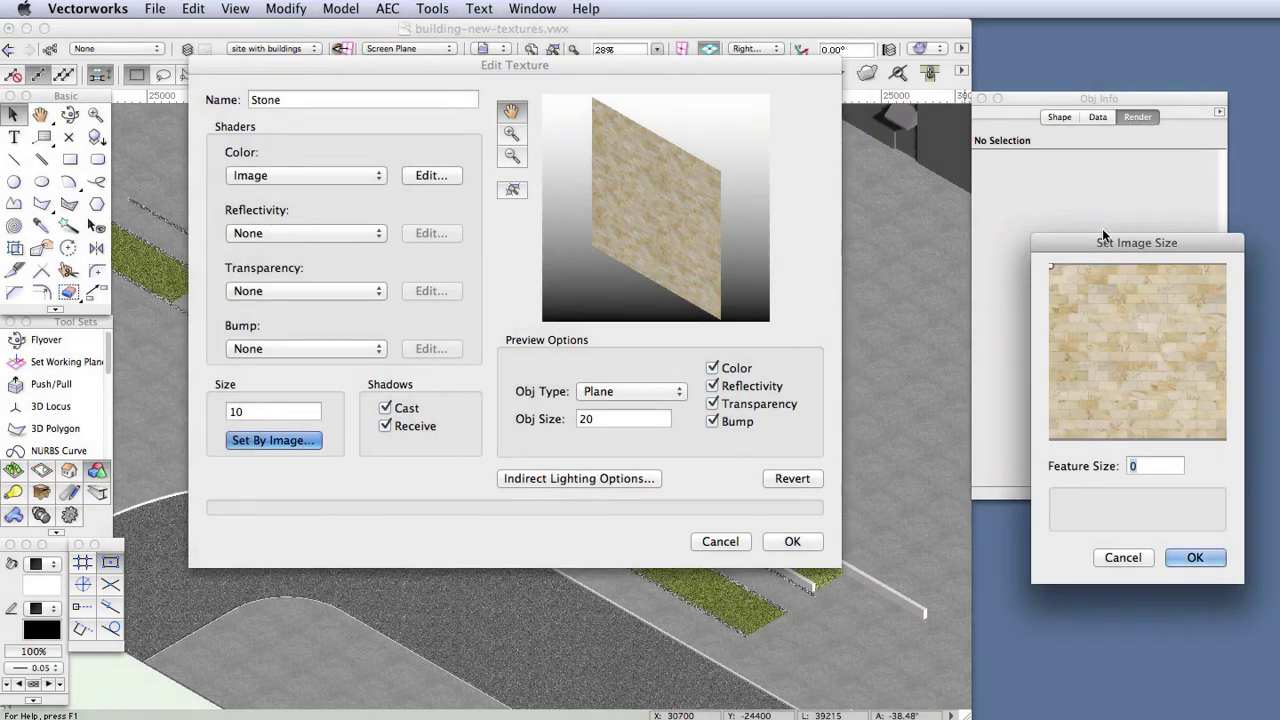
left_click_drag(1097, 238, 414, 163)
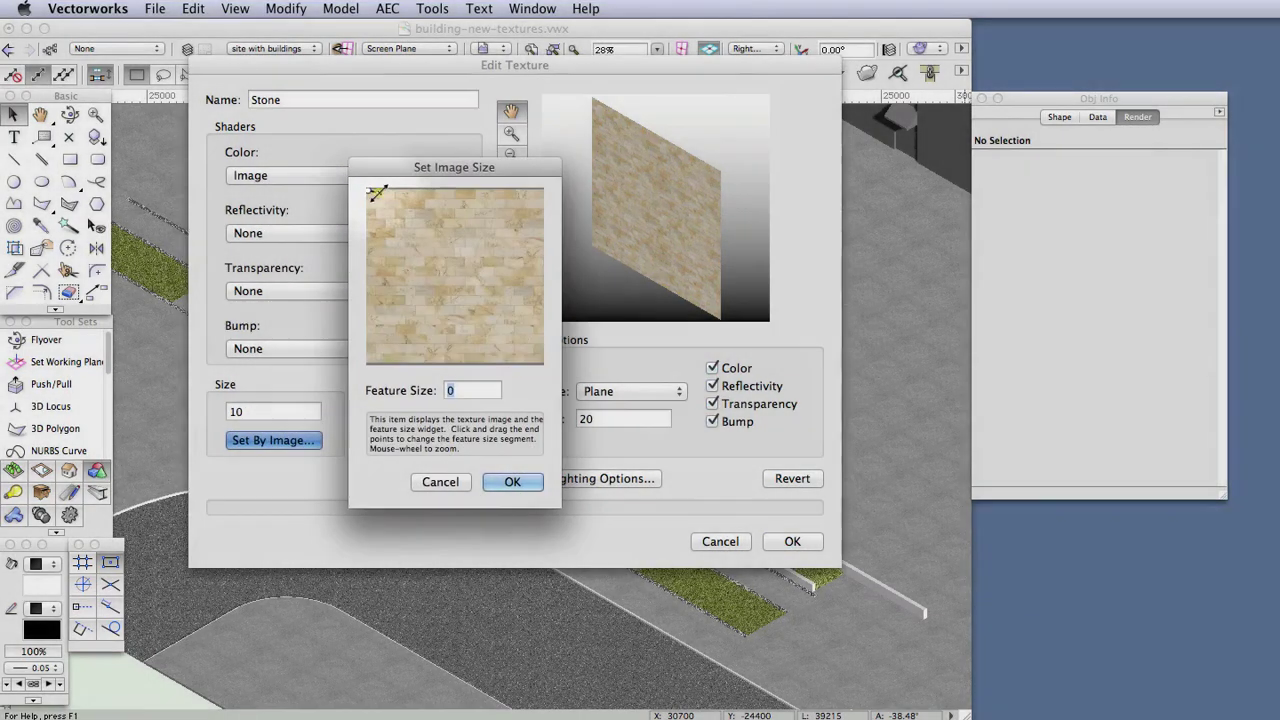
mouse_move(368, 190)
left_mouse_down()
mouse_move(508, 201)
mouse_move(544, 188)
left_mouse_up()
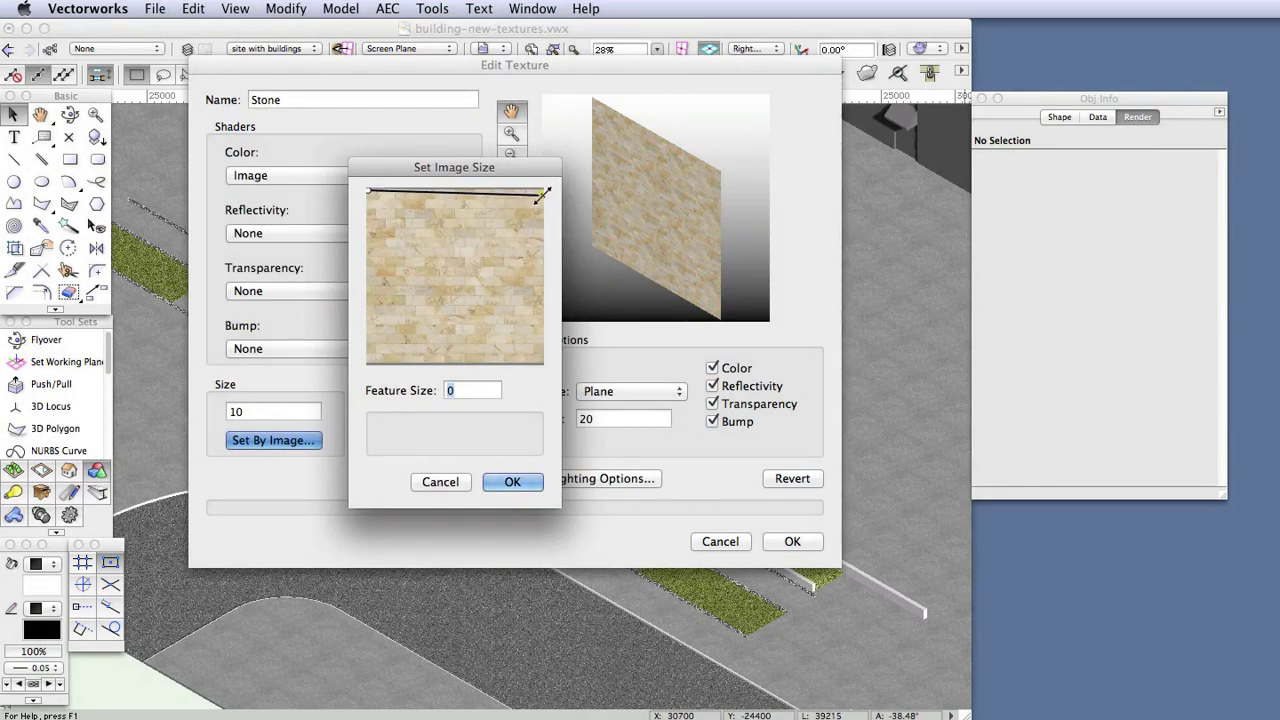
left_click_drag(541, 196, 543, 190)
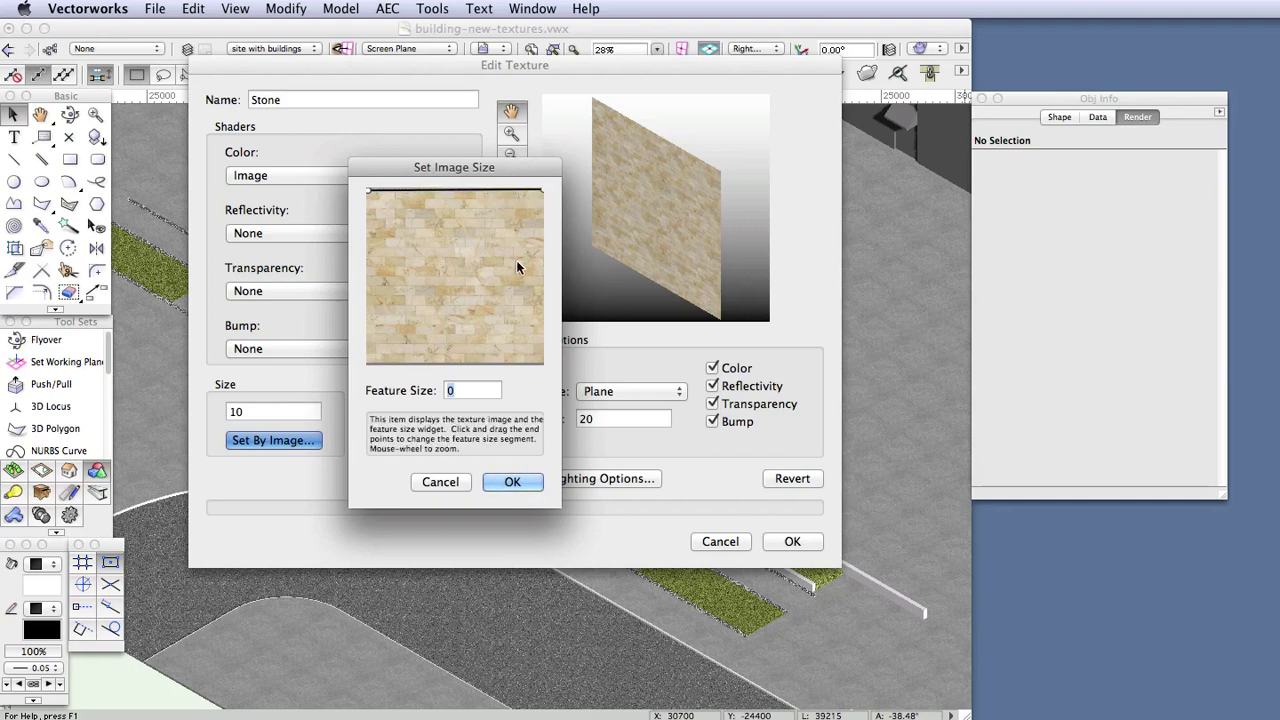
double_click(453, 390)
type("33")
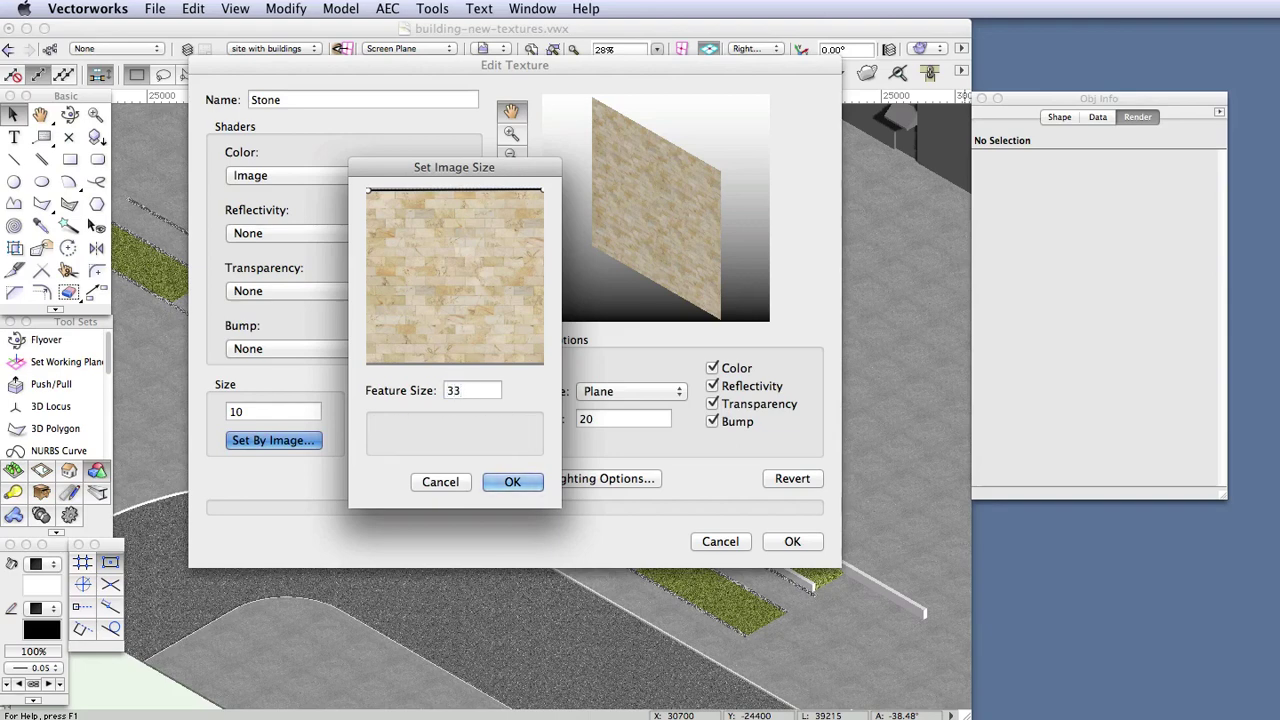
type("50mm")
Step: Apply the image size, set preview object size to 3000, and save the Stone texture
left_click(492, 480)
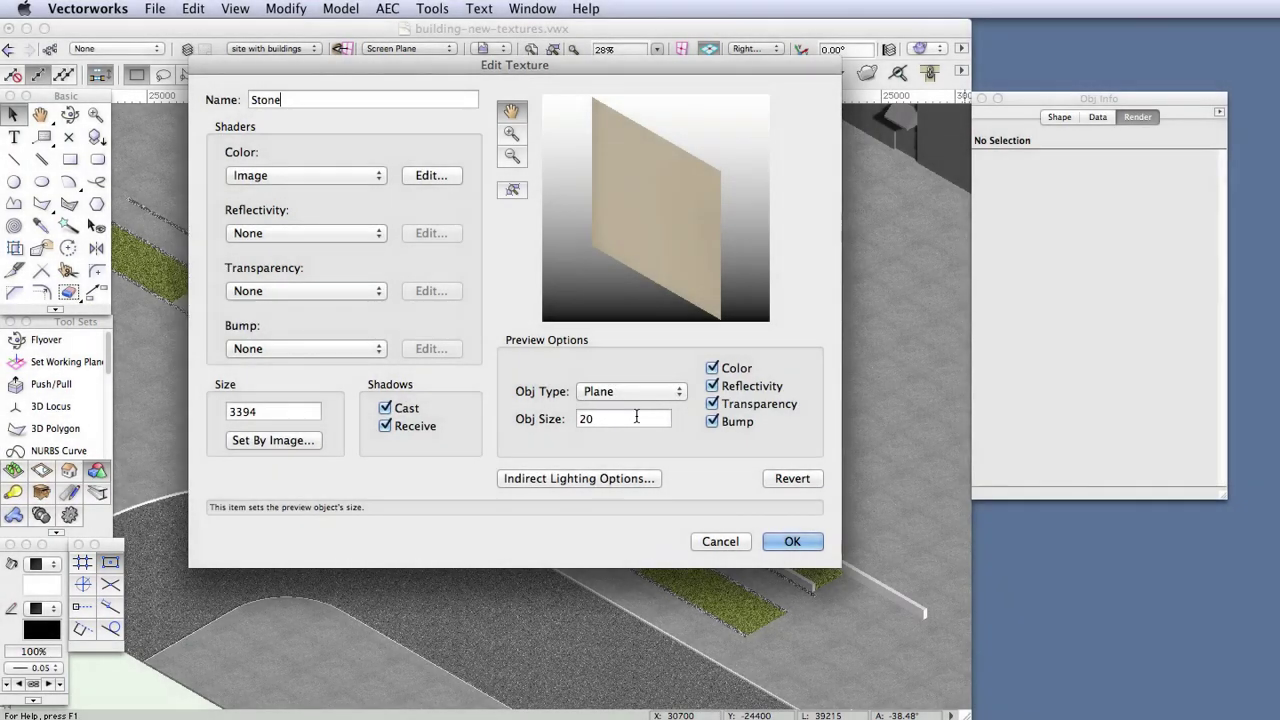
double_click(636, 418)
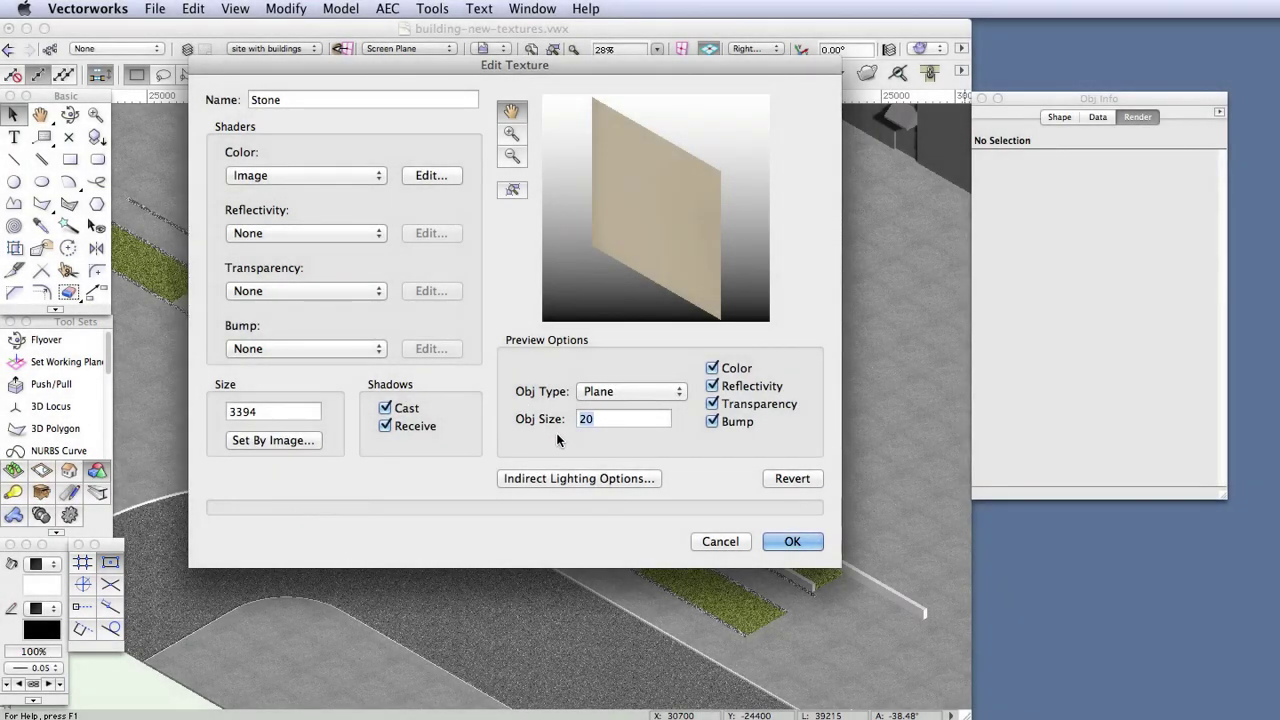
type("3000mm")
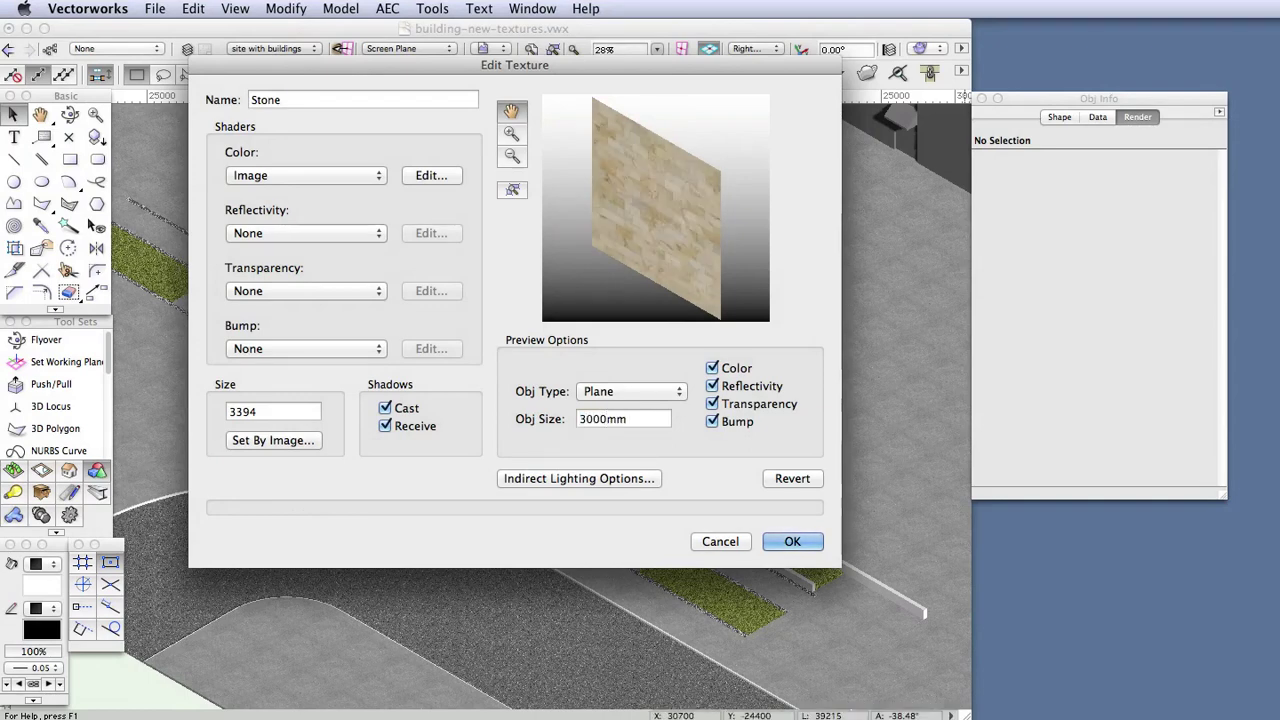
key("Tab")
left_click(794, 541)
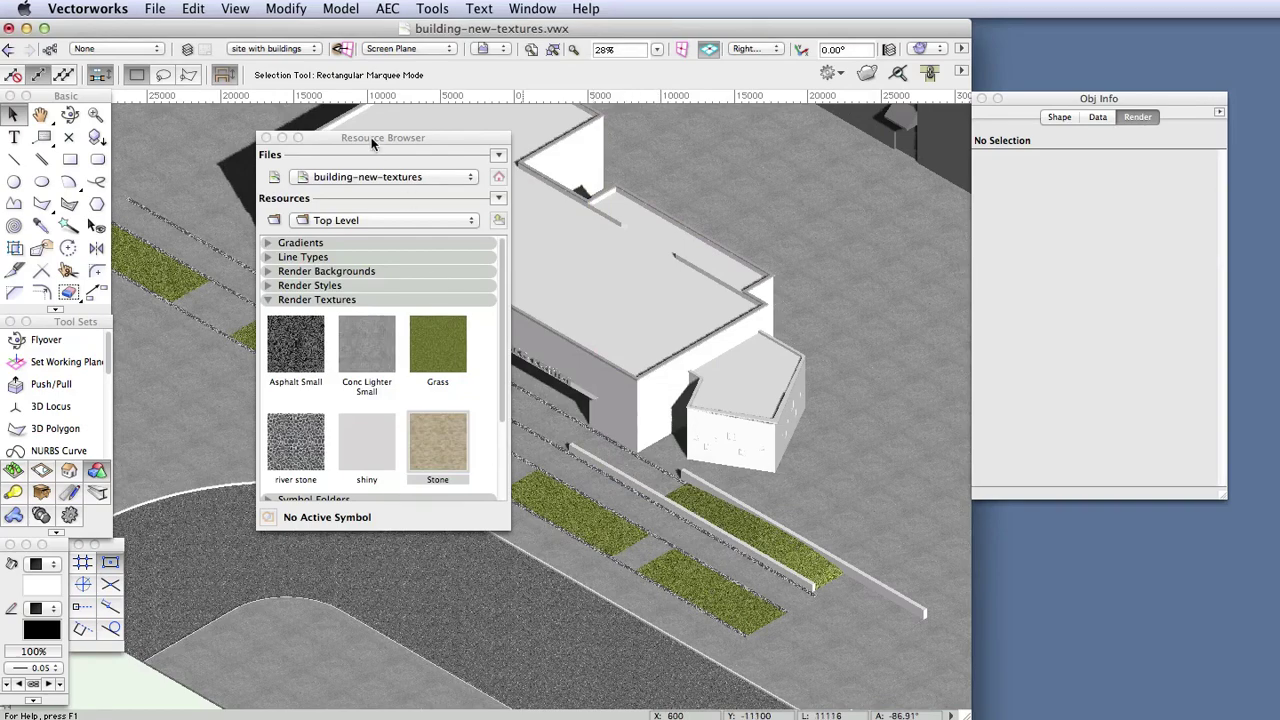
Step: Move the Resource Browser aside and zoom to 146% on the building's front corner walls
left_click_drag(377, 141, 1086, 326)
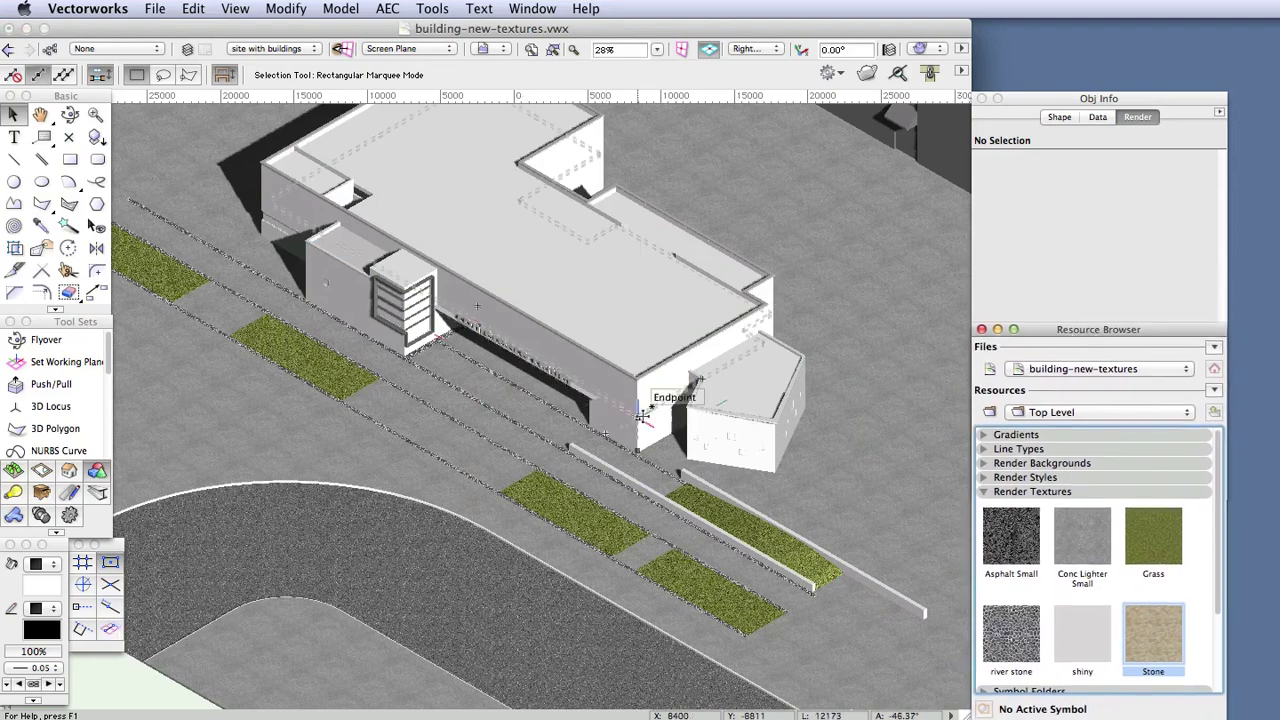
scroll(641, 414, "up", 5)
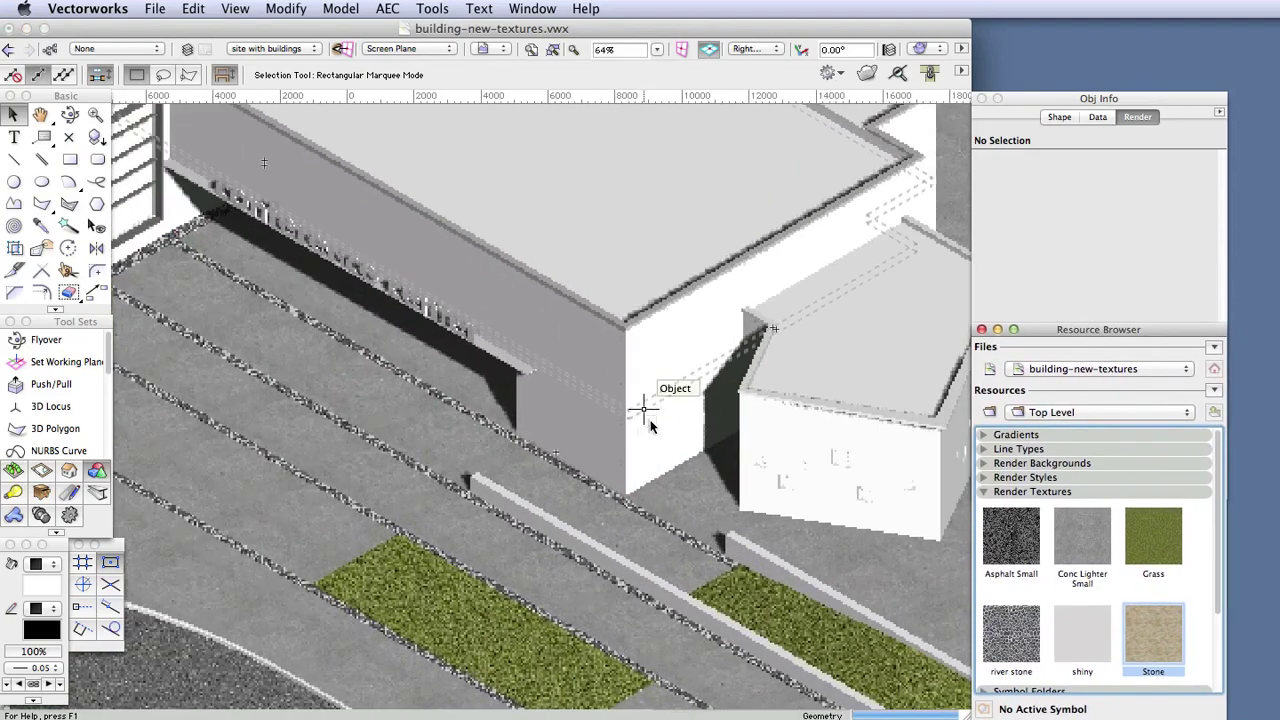
scroll(652, 428, "up", 5)
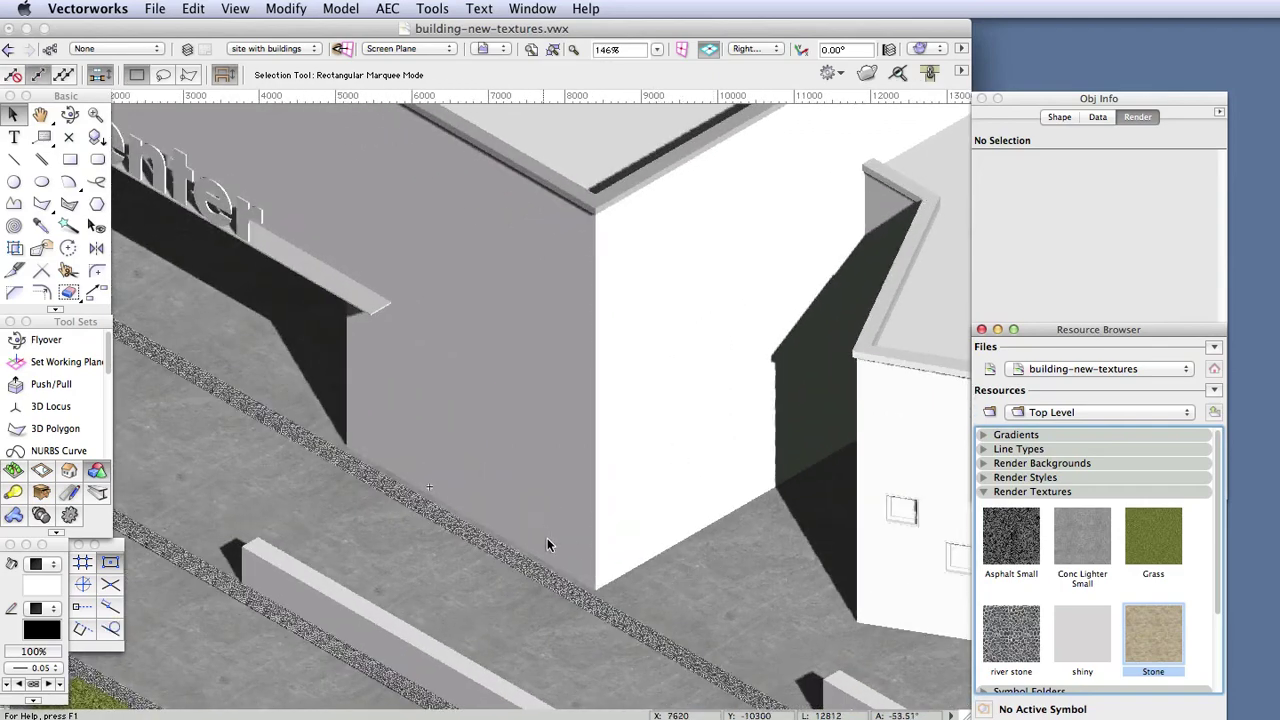
Step: Apply the Stone texture to the right side of the grey front wall
left_click(575, 566)
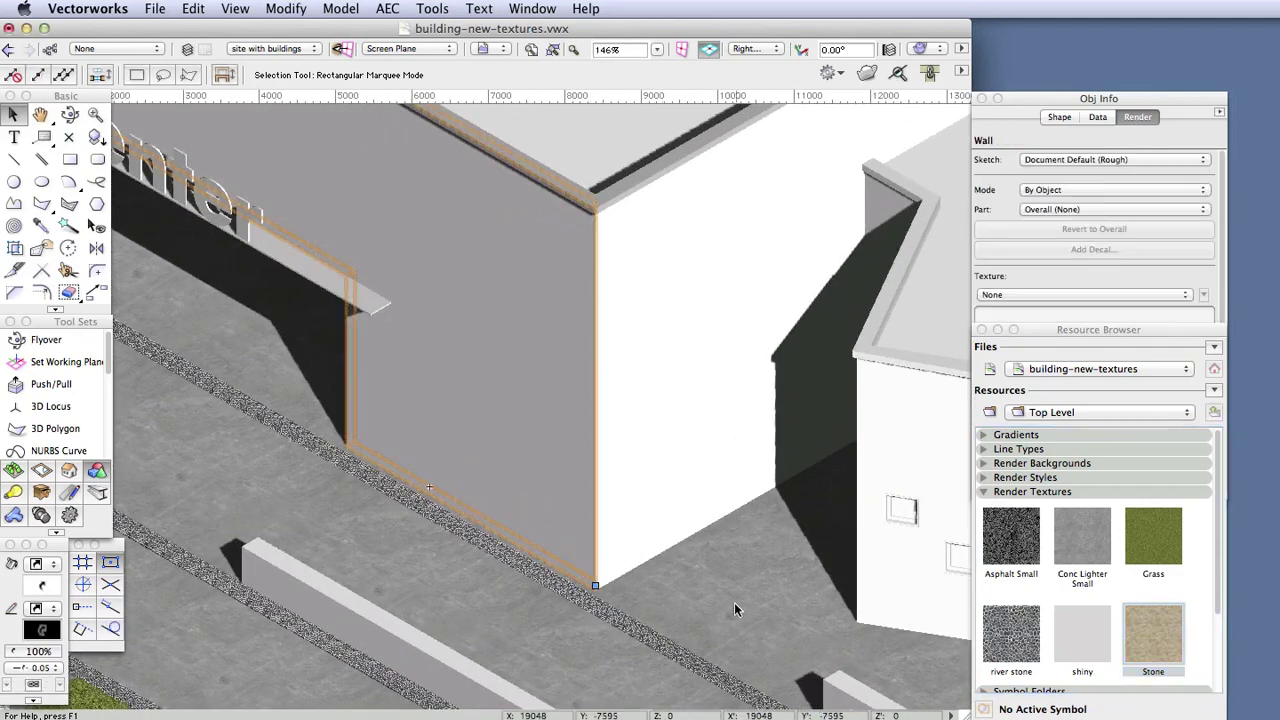
left_click(1034, 101)
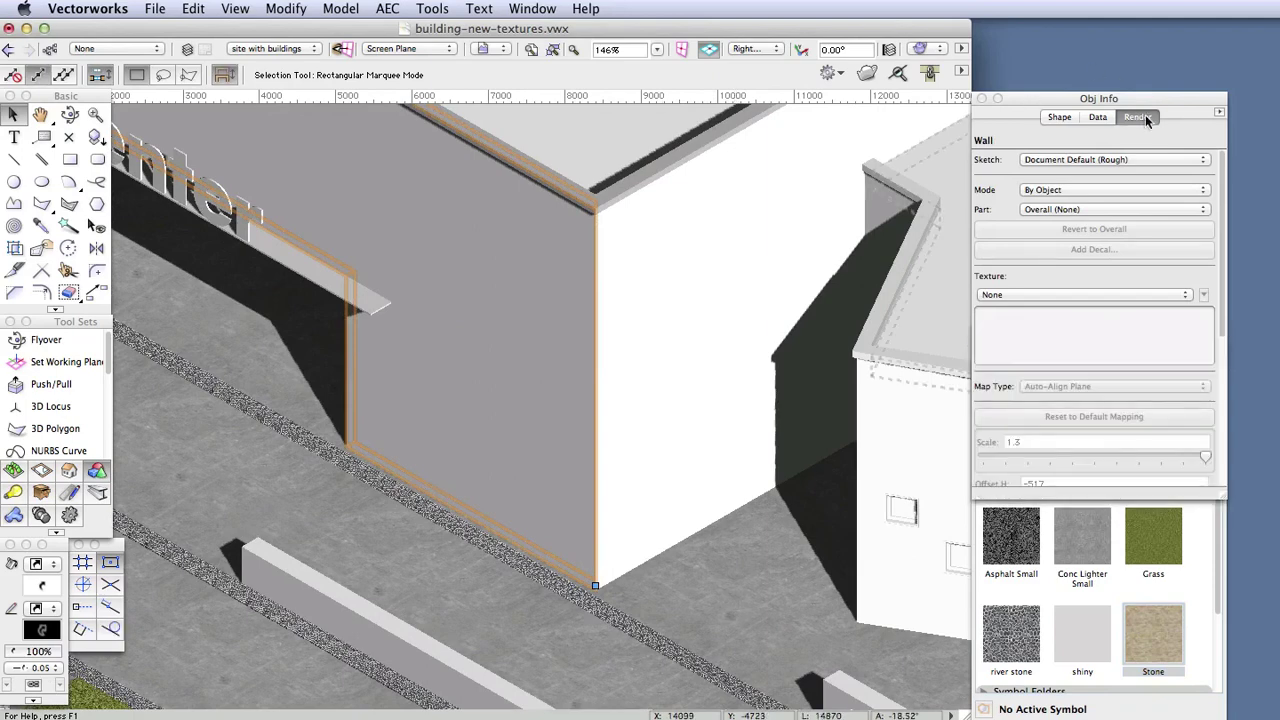
left_click(1056, 118)
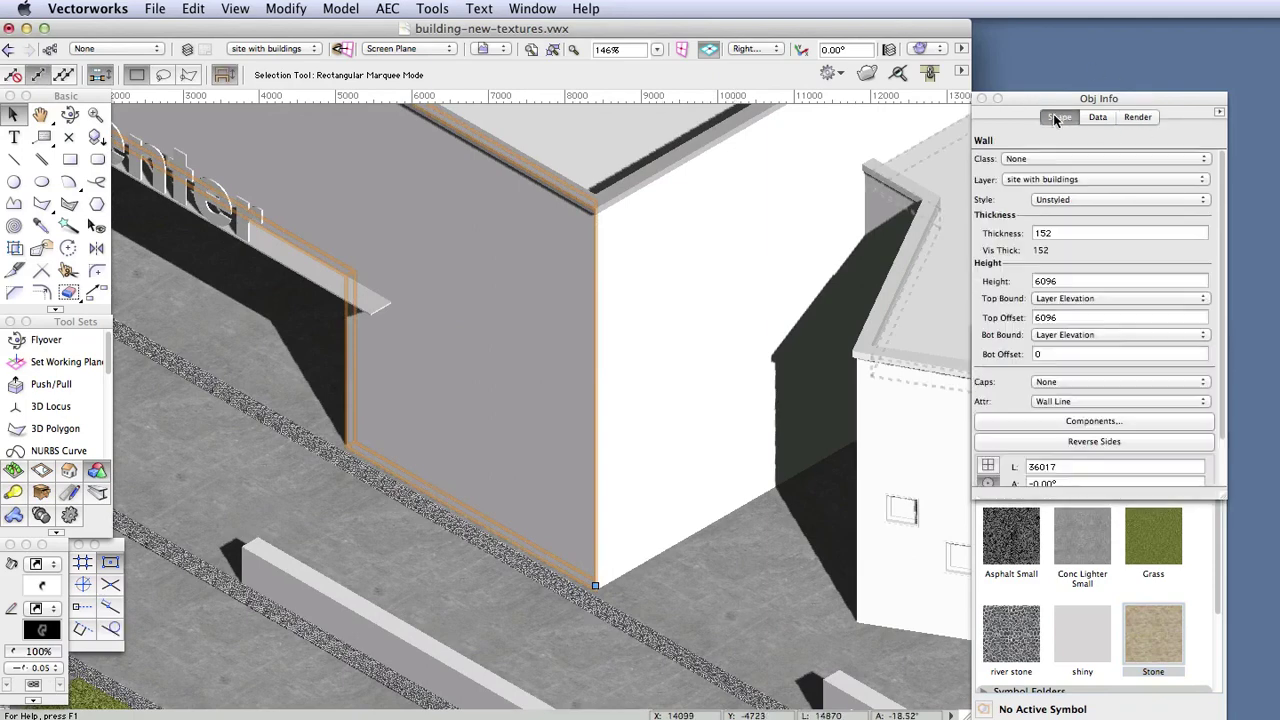
left_click(1139, 118)
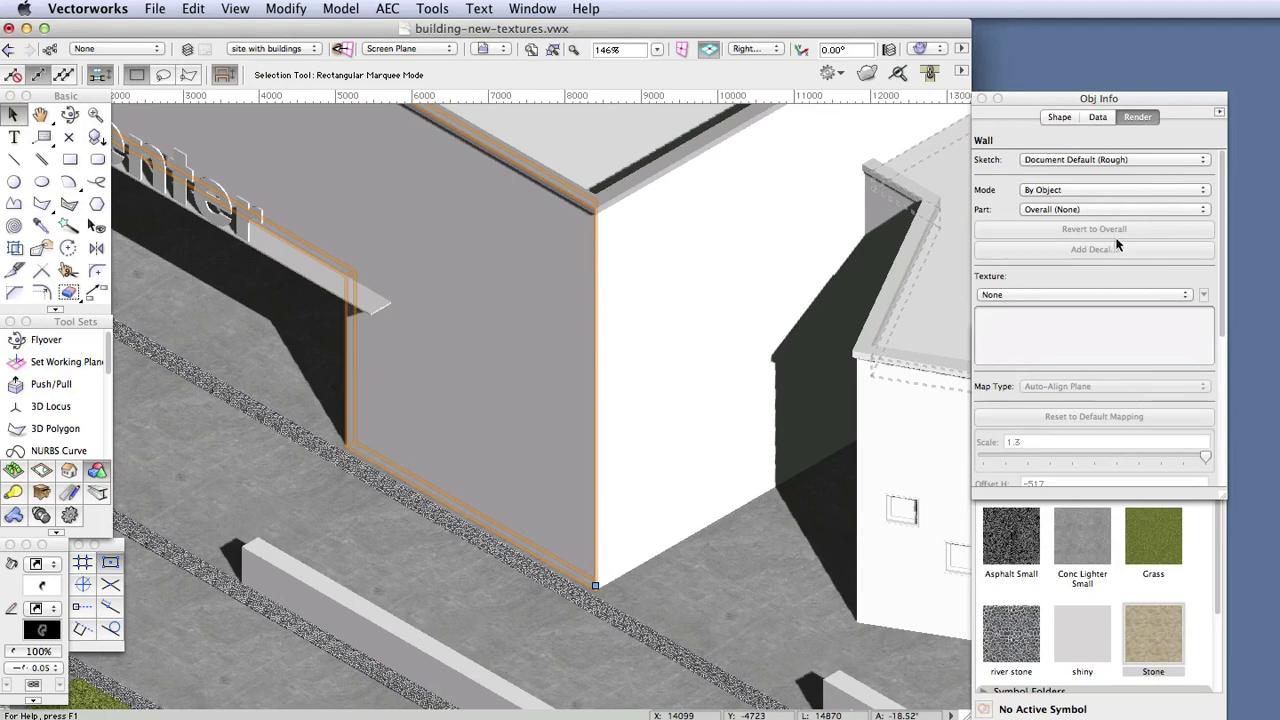
left_click(1095, 210)
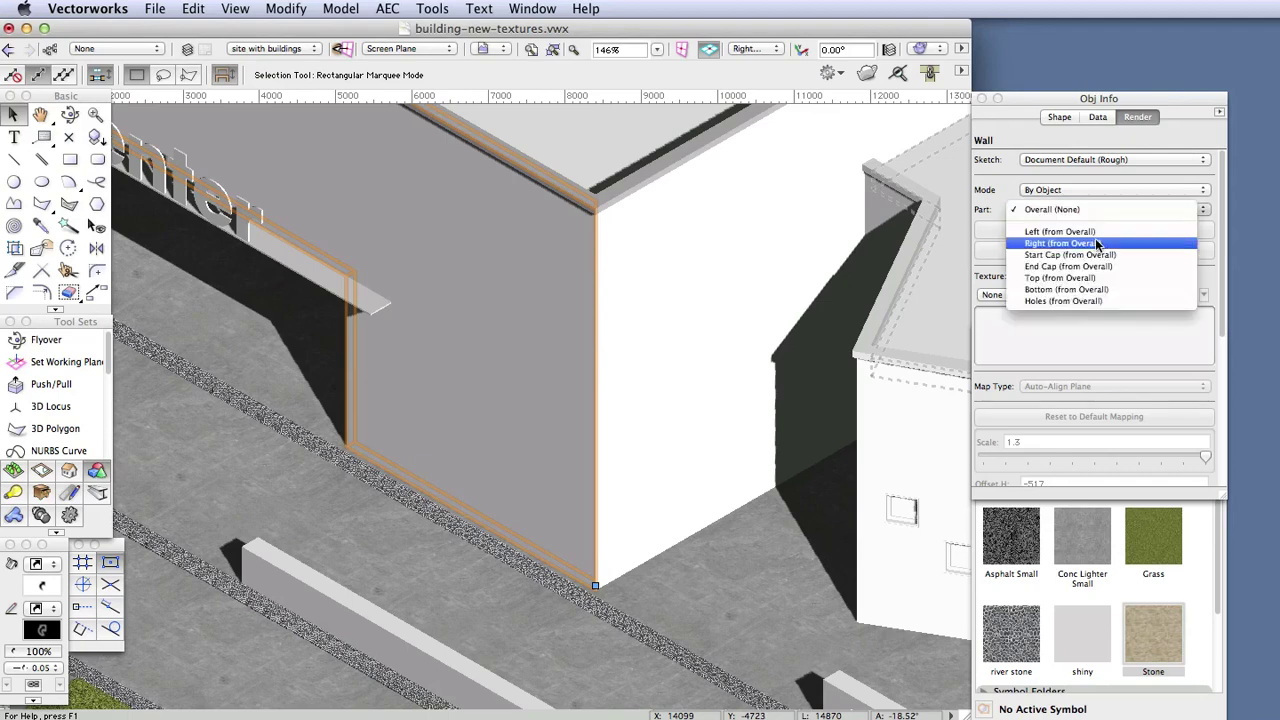
left_click(1096, 243)
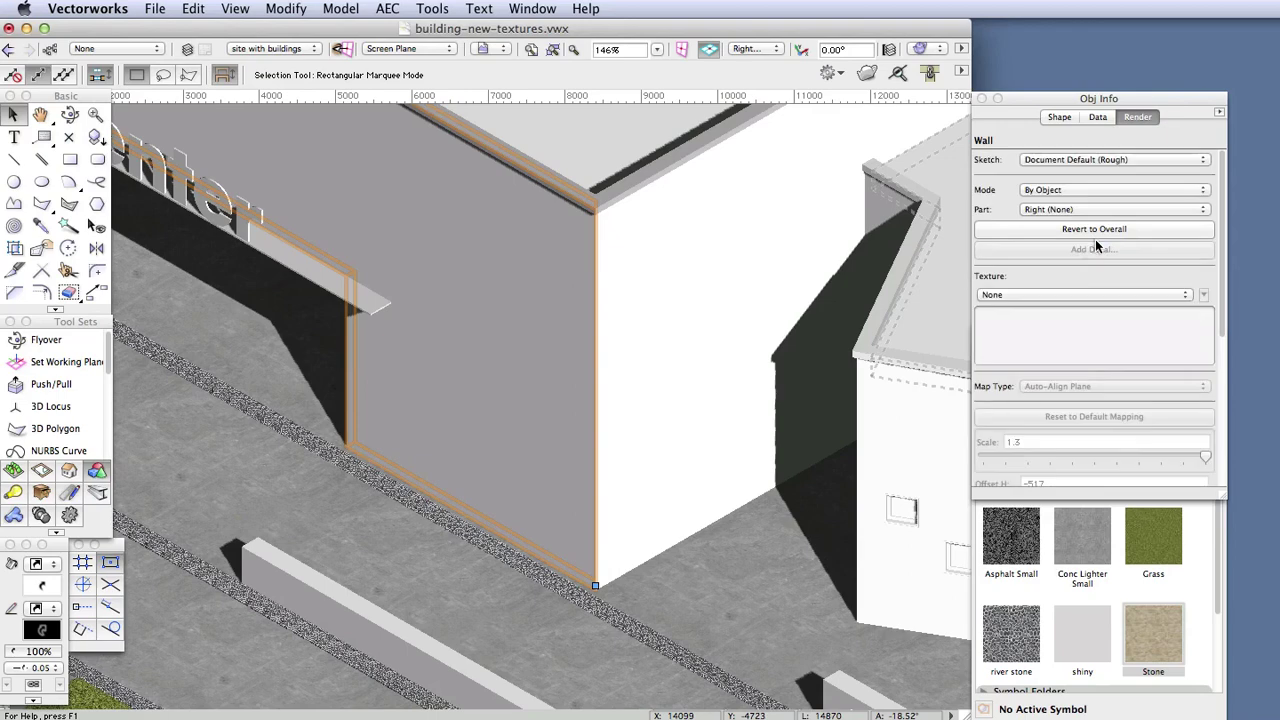
left_click(1017, 295)
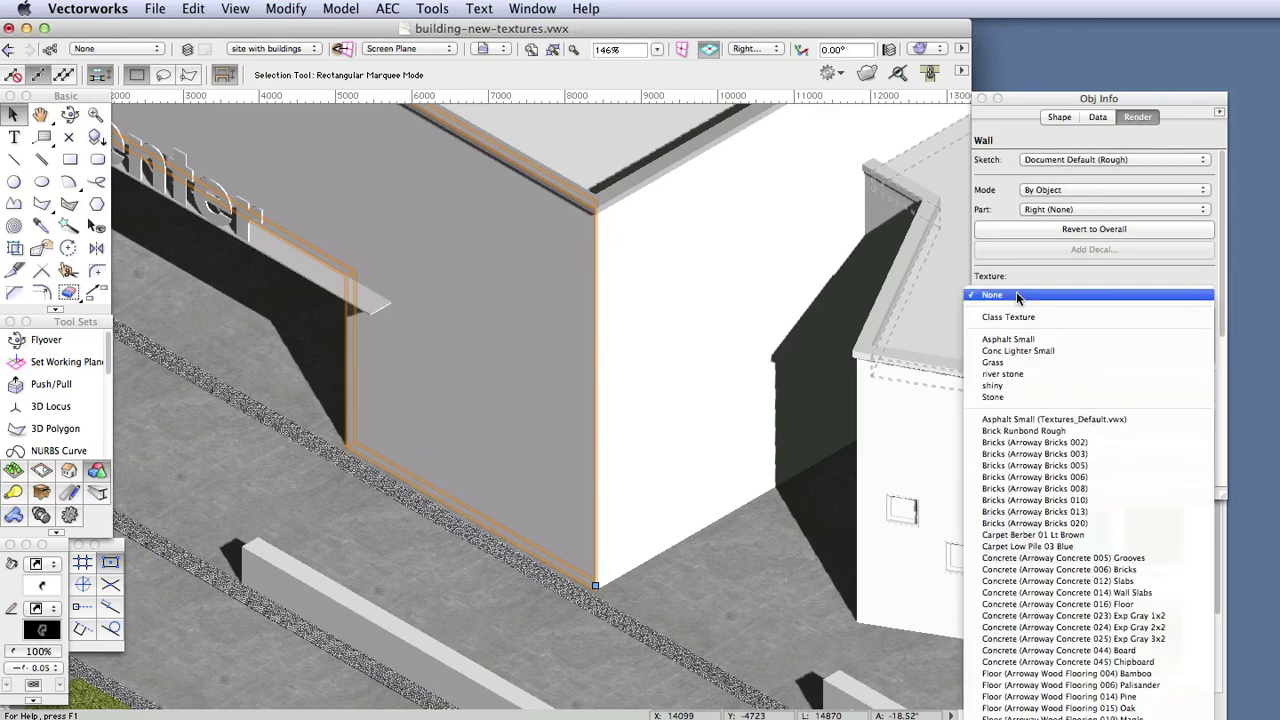
left_click(1006, 399)
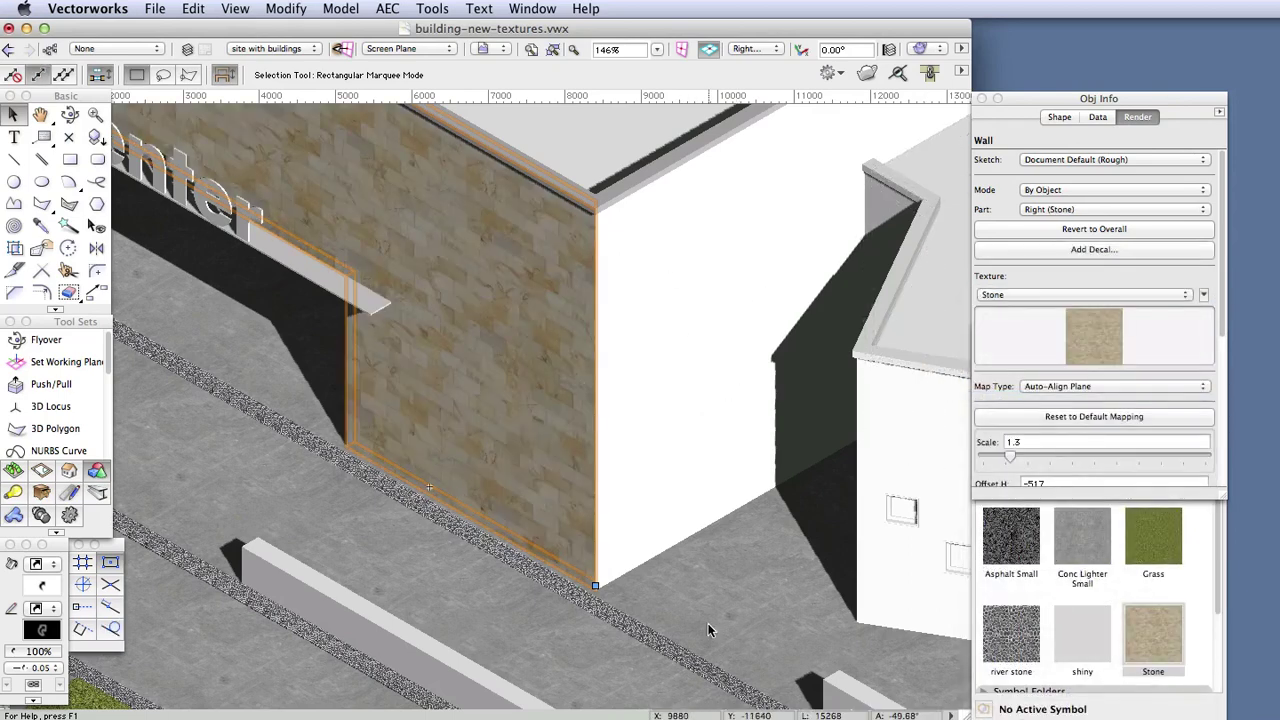
Step: Apply Stone to the right side of the adjacent white wall, then deselect
left_click(668, 552)
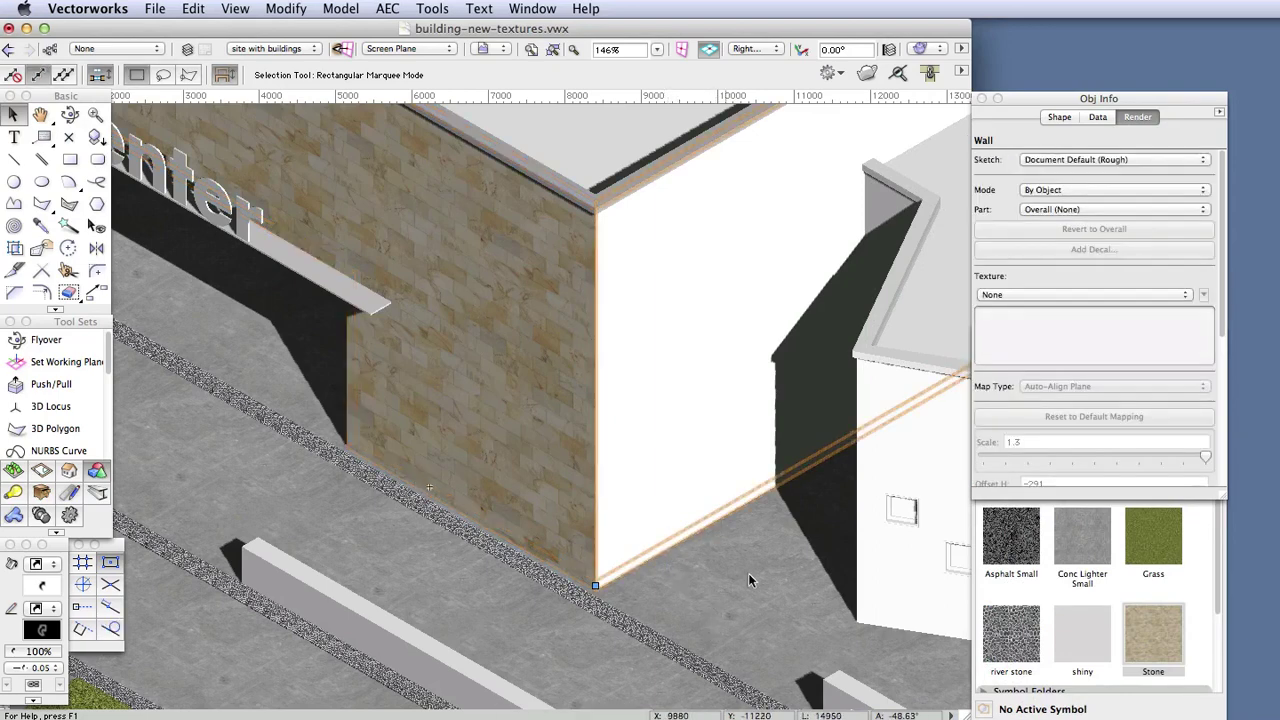
left_click(1096, 210)
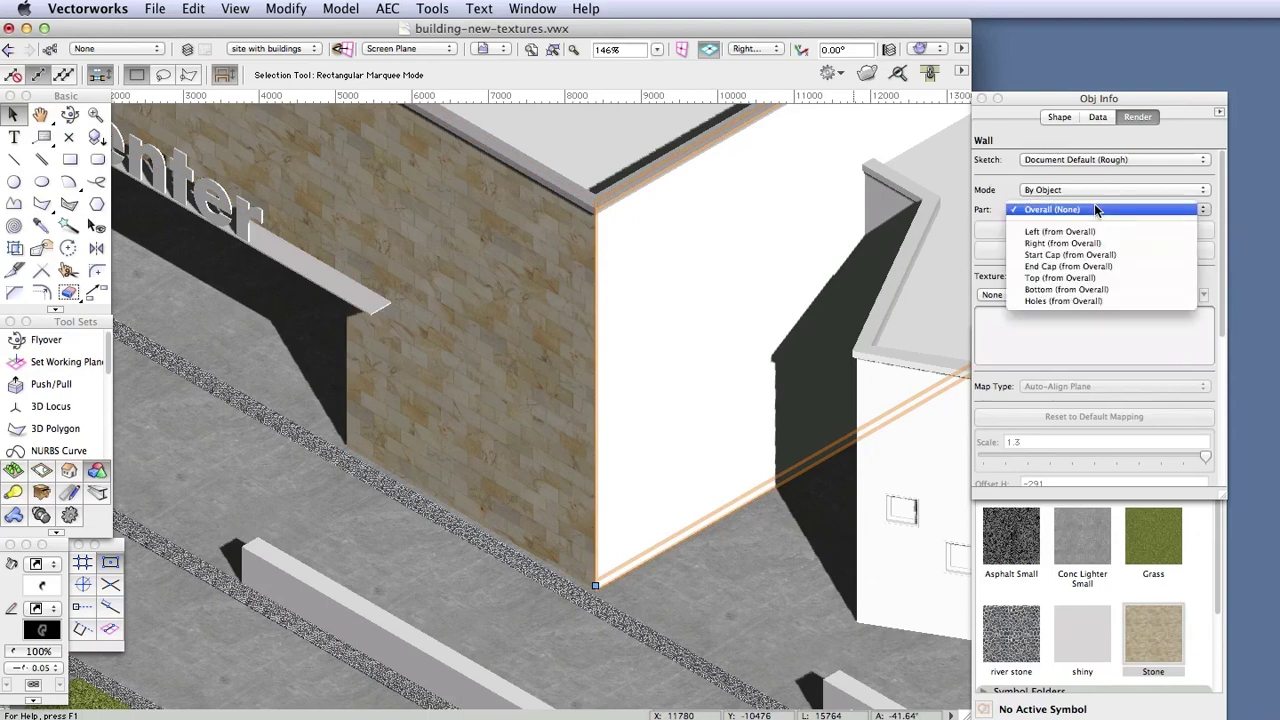
left_click(1100, 243)
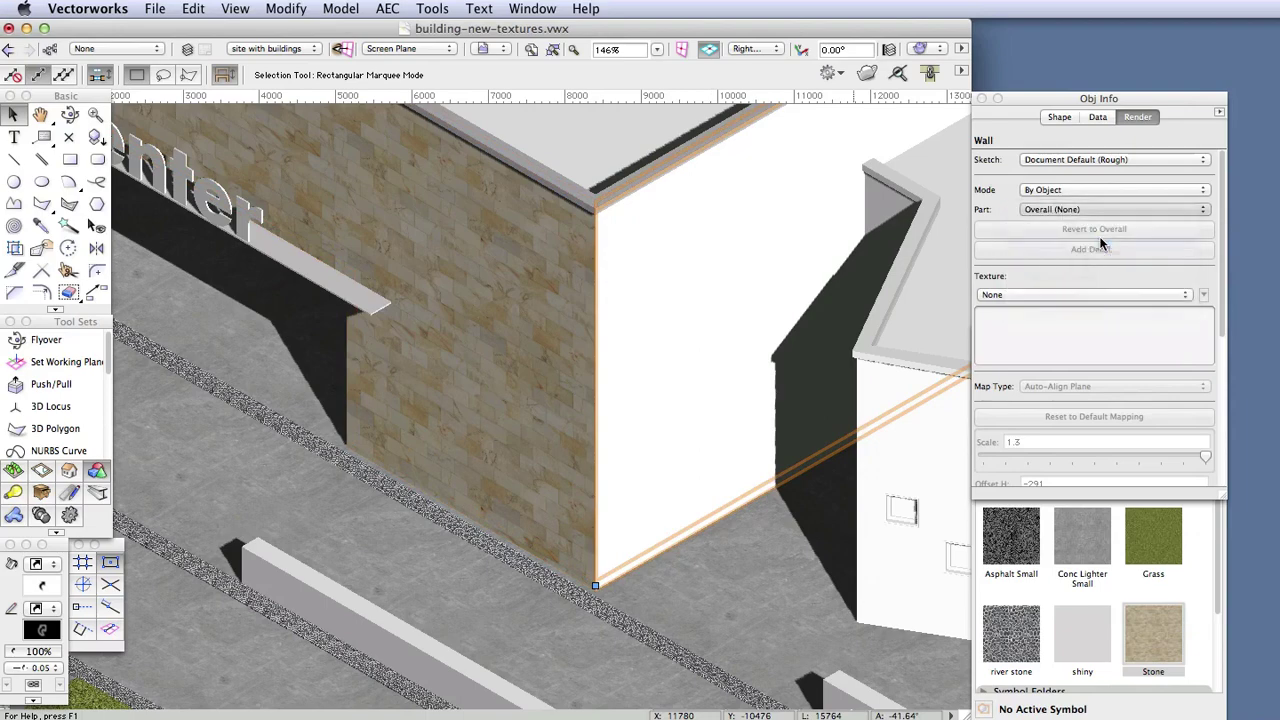
left_click(1029, 292)
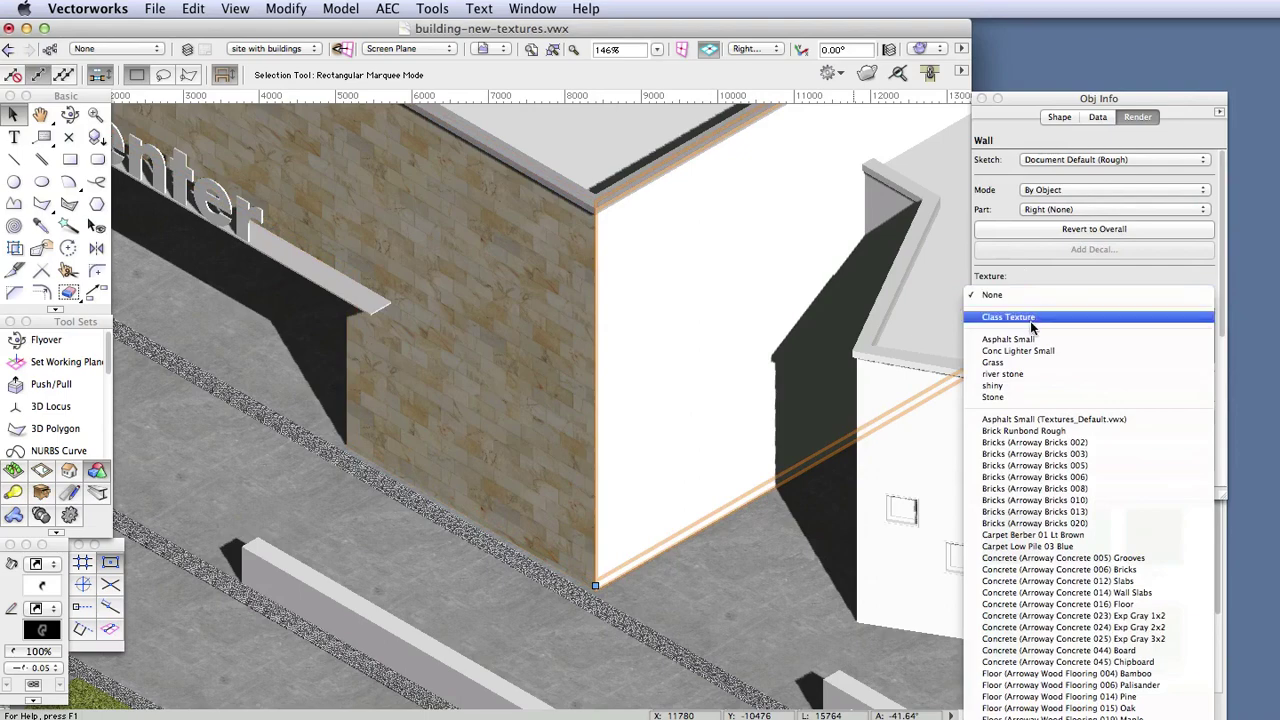
left_click(1021, 398)
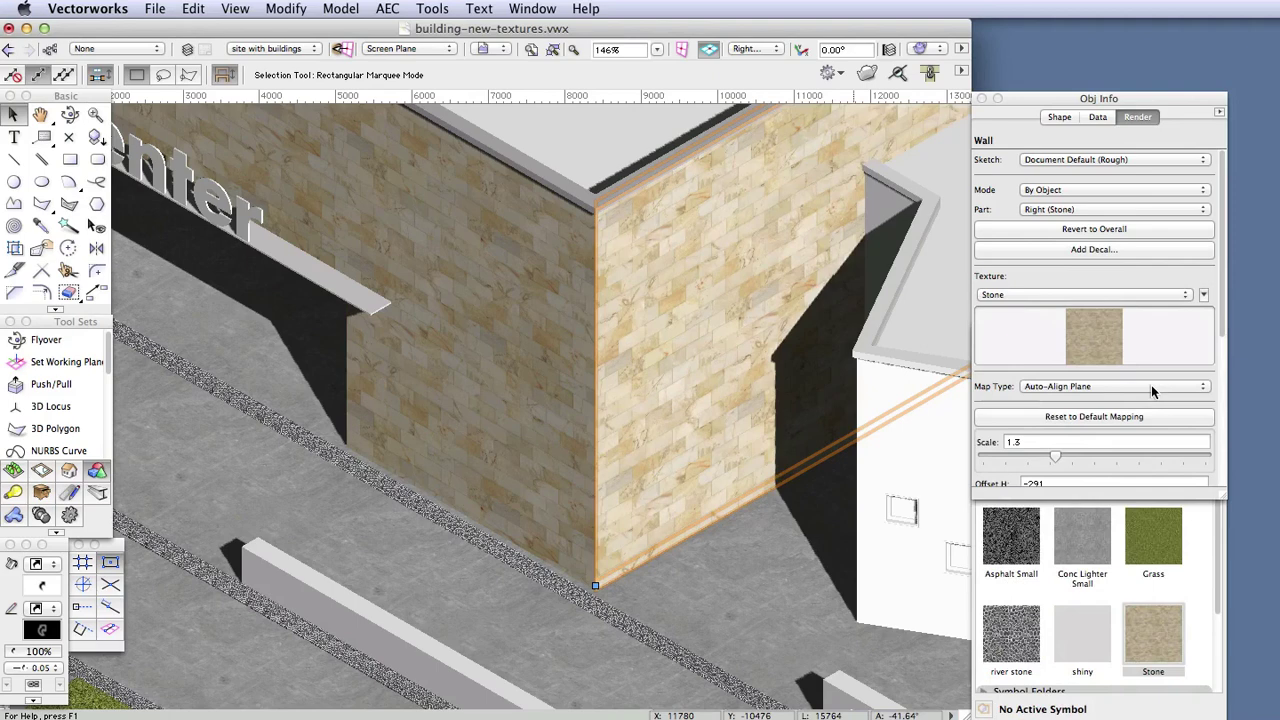
left_click(738, 582)
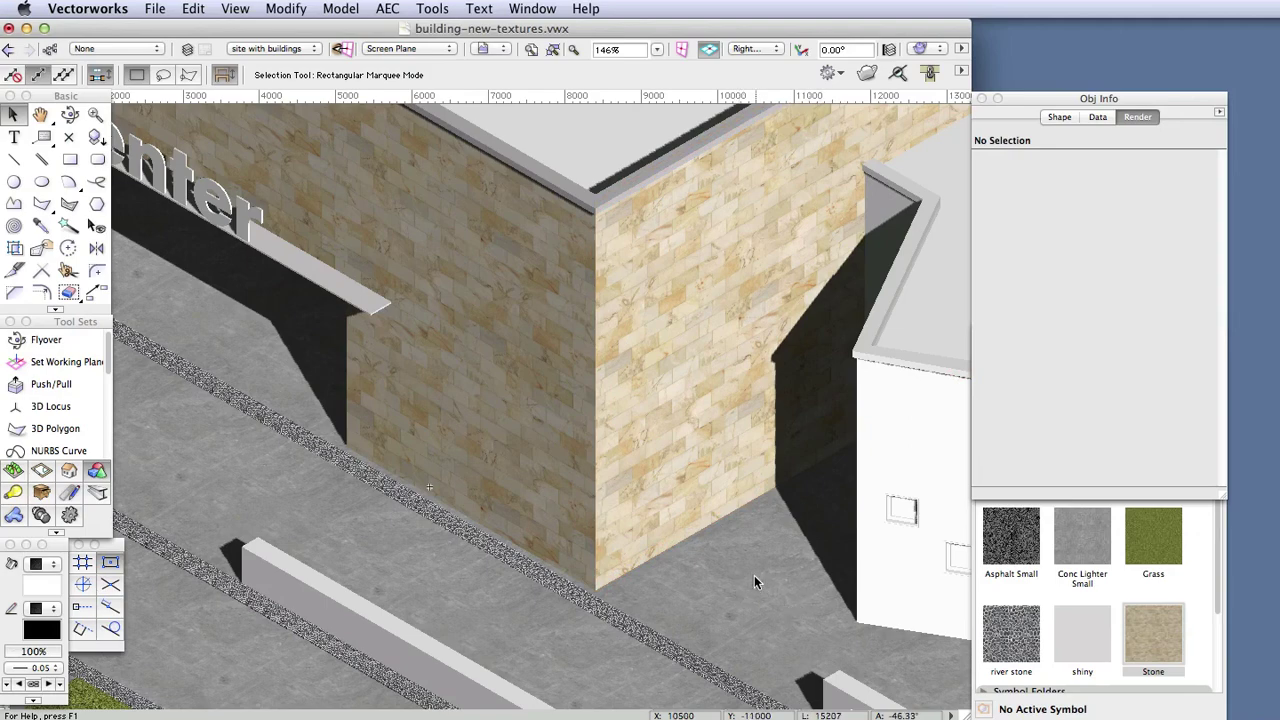
Step: Zoom out to 40% to review the stone-textured walls of the conference center
scroll(744, 568, "down", 3)
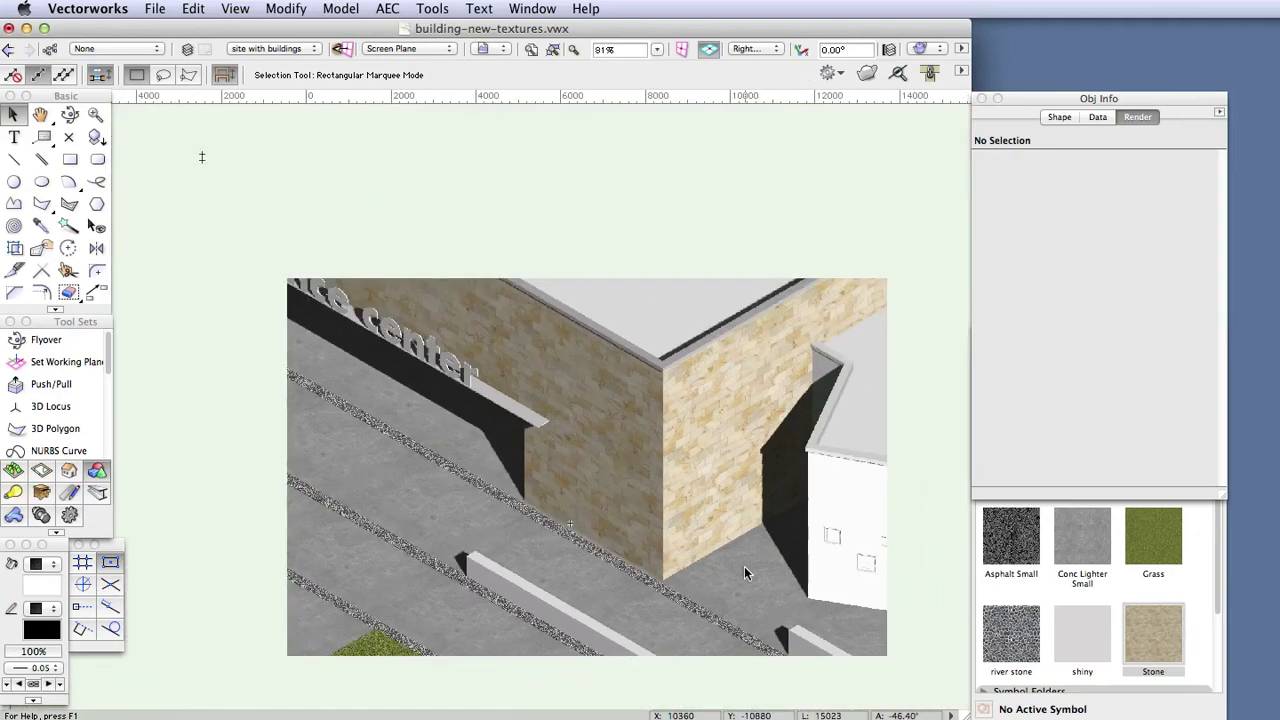
scroll(744, 572, "down", 3)
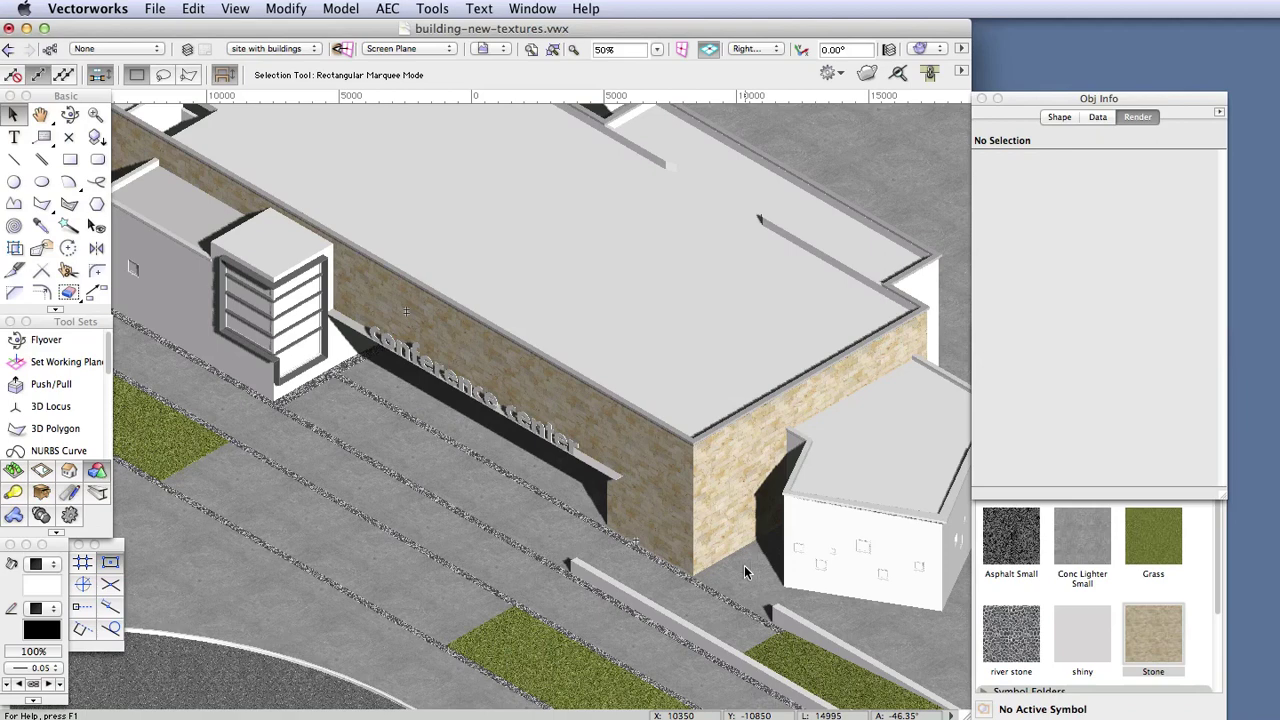
scroll(361, 600, "down", 2)
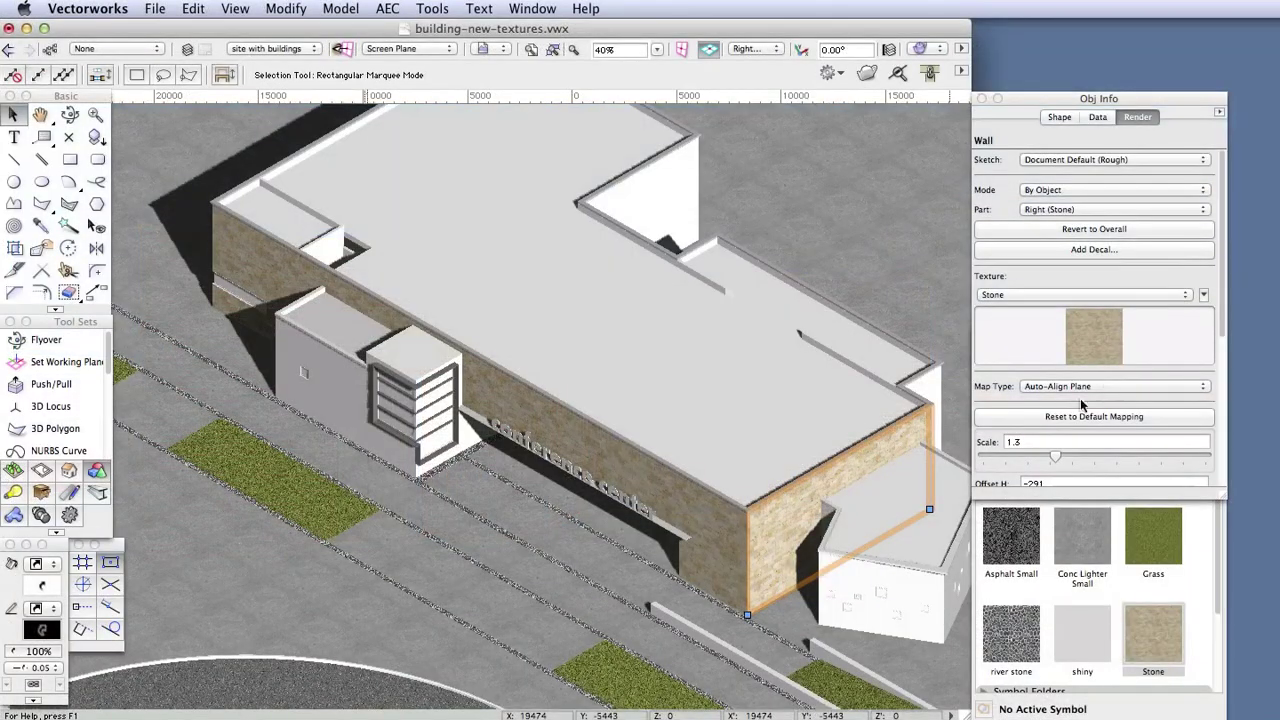
Step: In the Render tab, turn the wall texture's Repeat Horizontally and Repeat Vertically off, then back on
scroll(1090, 396, "down", 5)
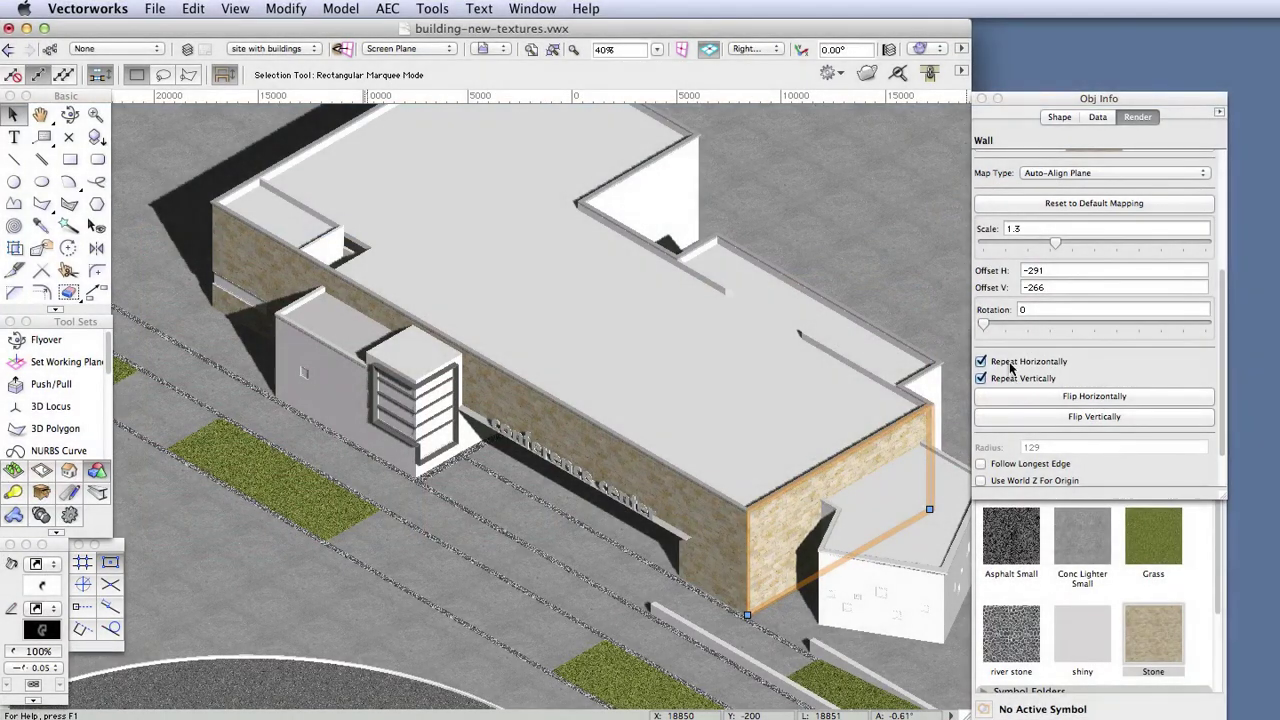
left_click(1010, 362)
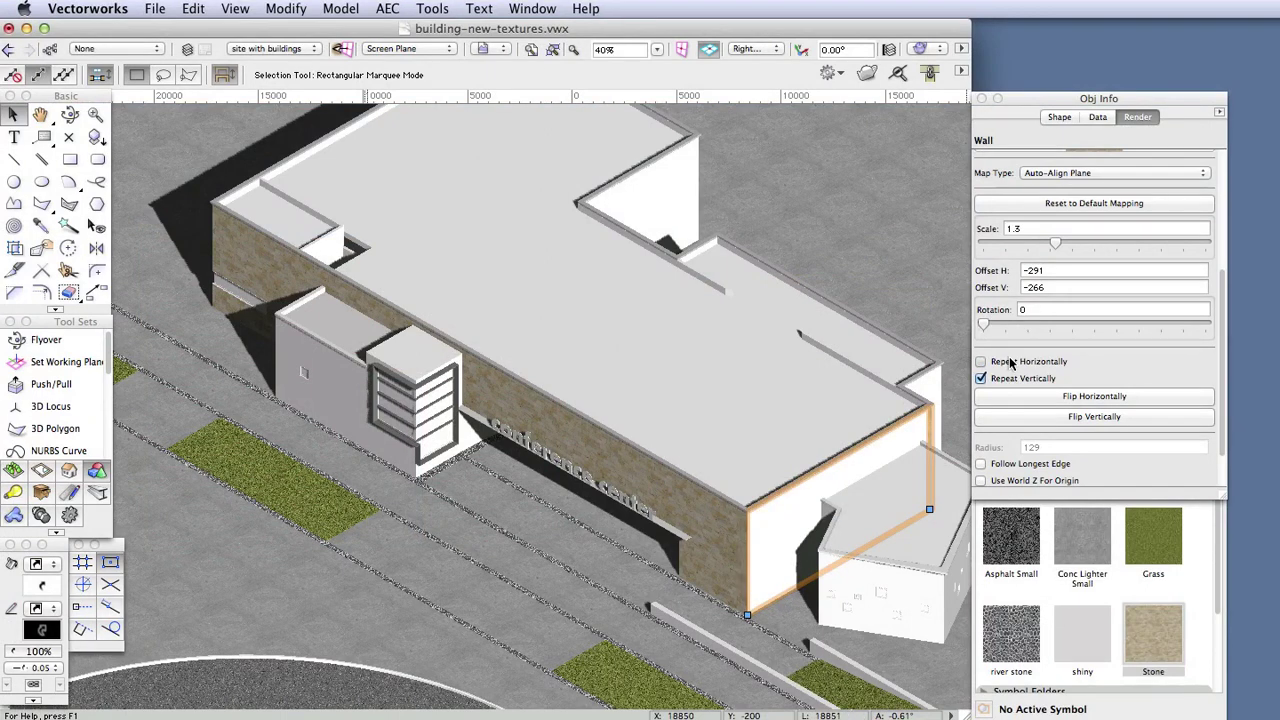
left_click(1010, 362)
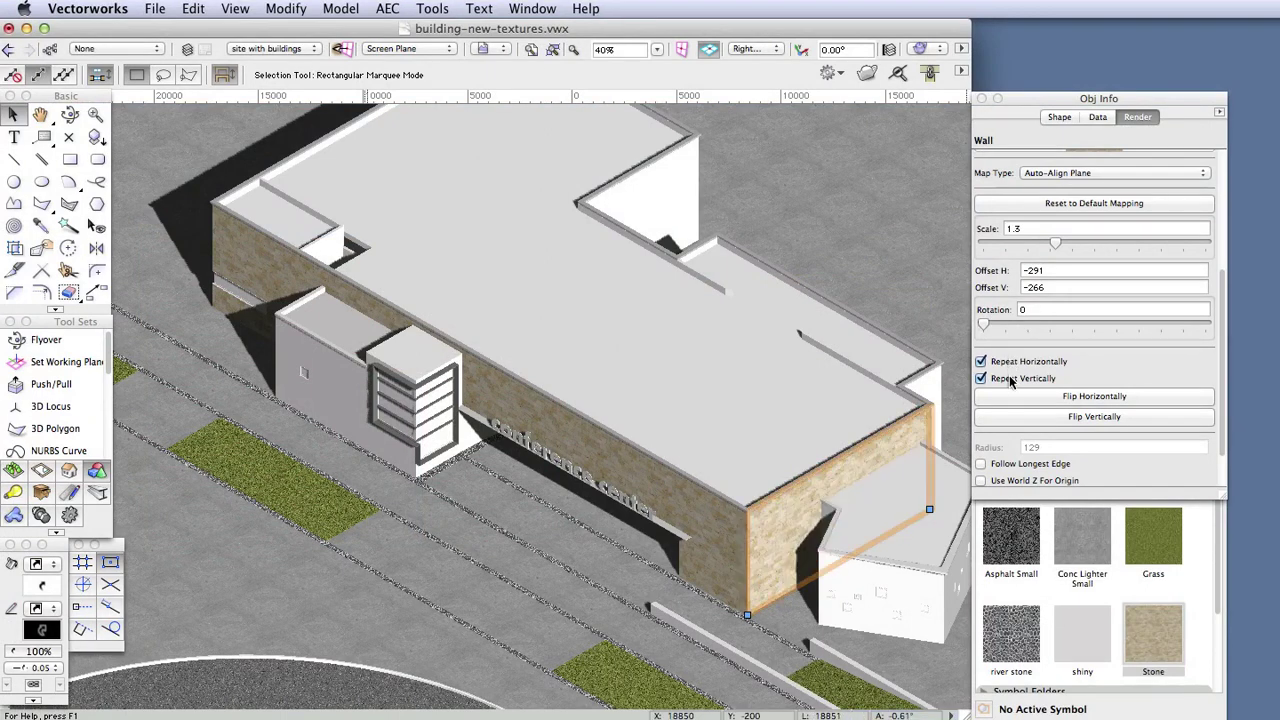
left_click(1009, 378)
left_click(1009, 378)
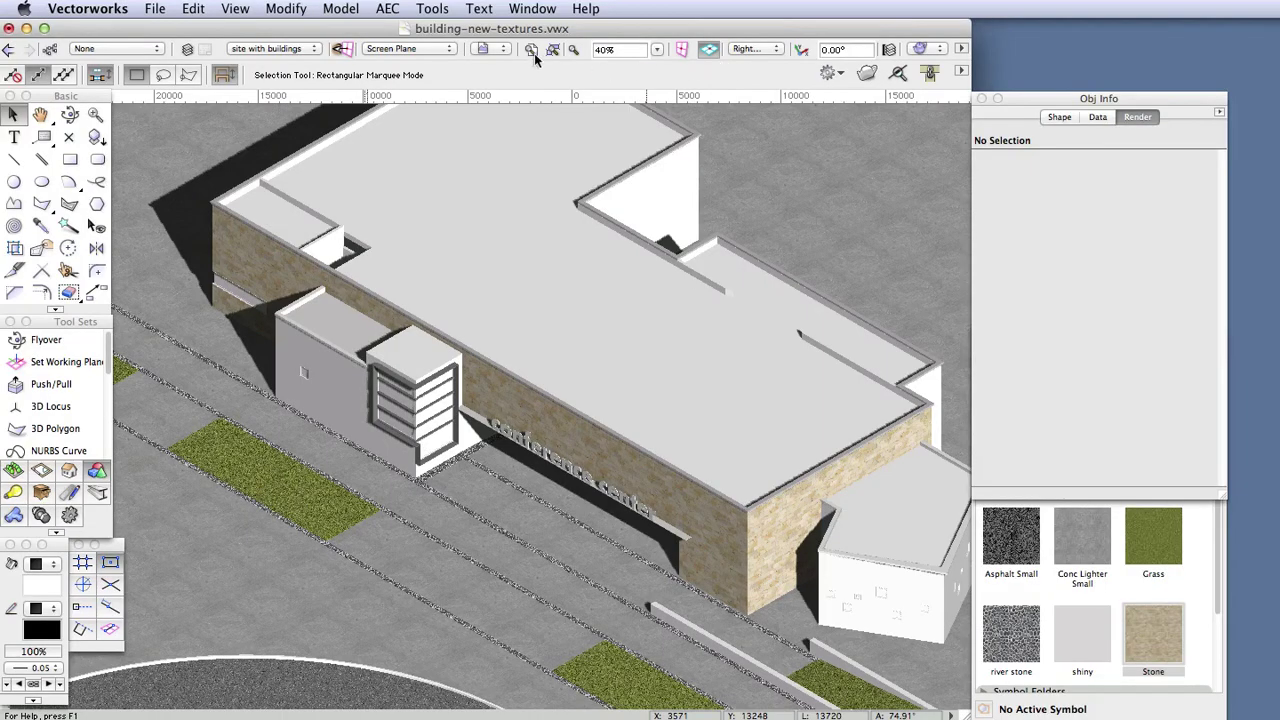
Step: Switch to saved view 1 and pan the street view slightly to the right
left_click(495, 48)
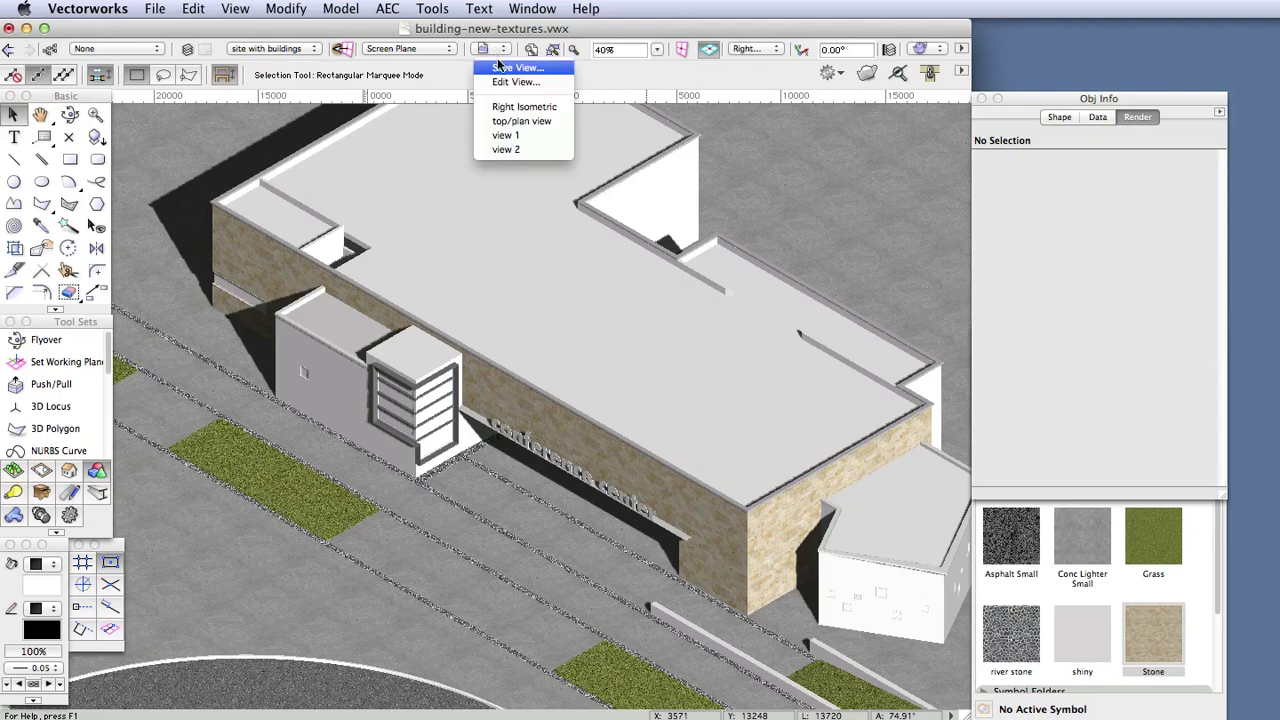
left_click(524, 134)
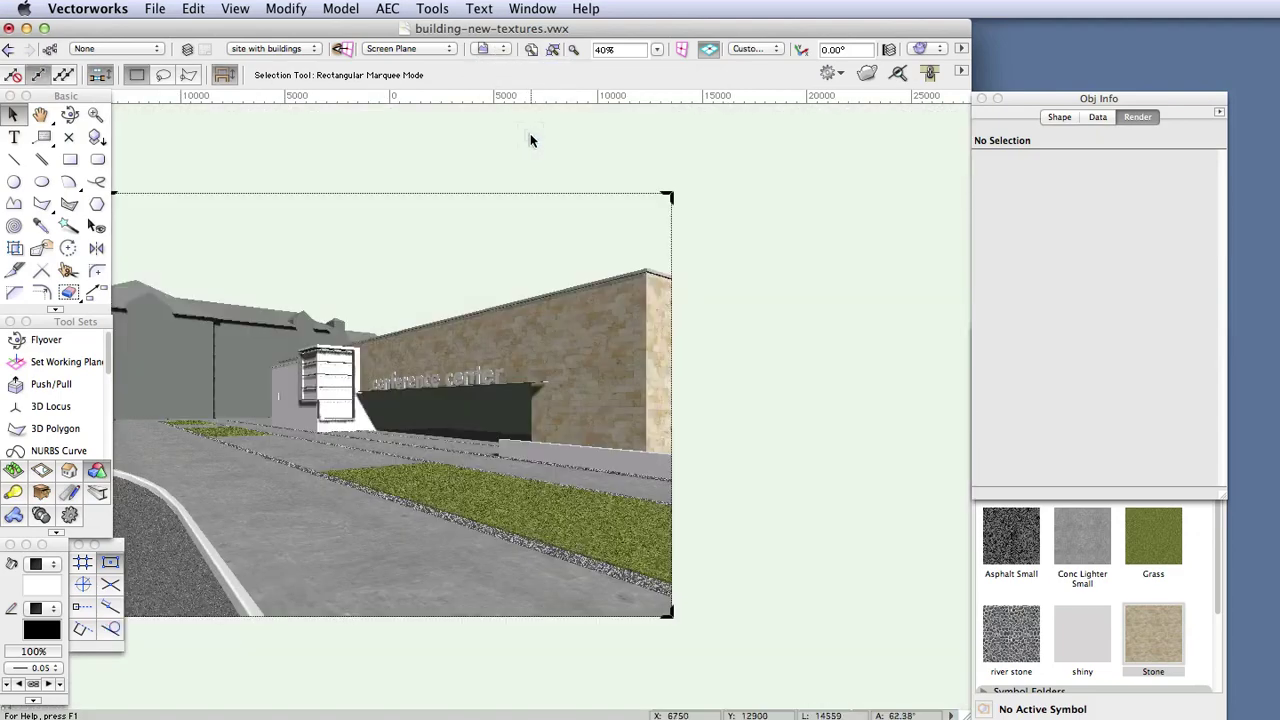
key("space")
left_click_drag(449, 149, 593, 155)
Step: Render the view with the Realistic Exterior Final Renderworks style
left_click(235, 8)
mouse_move(254, 55)
mouse_move(285, 133)
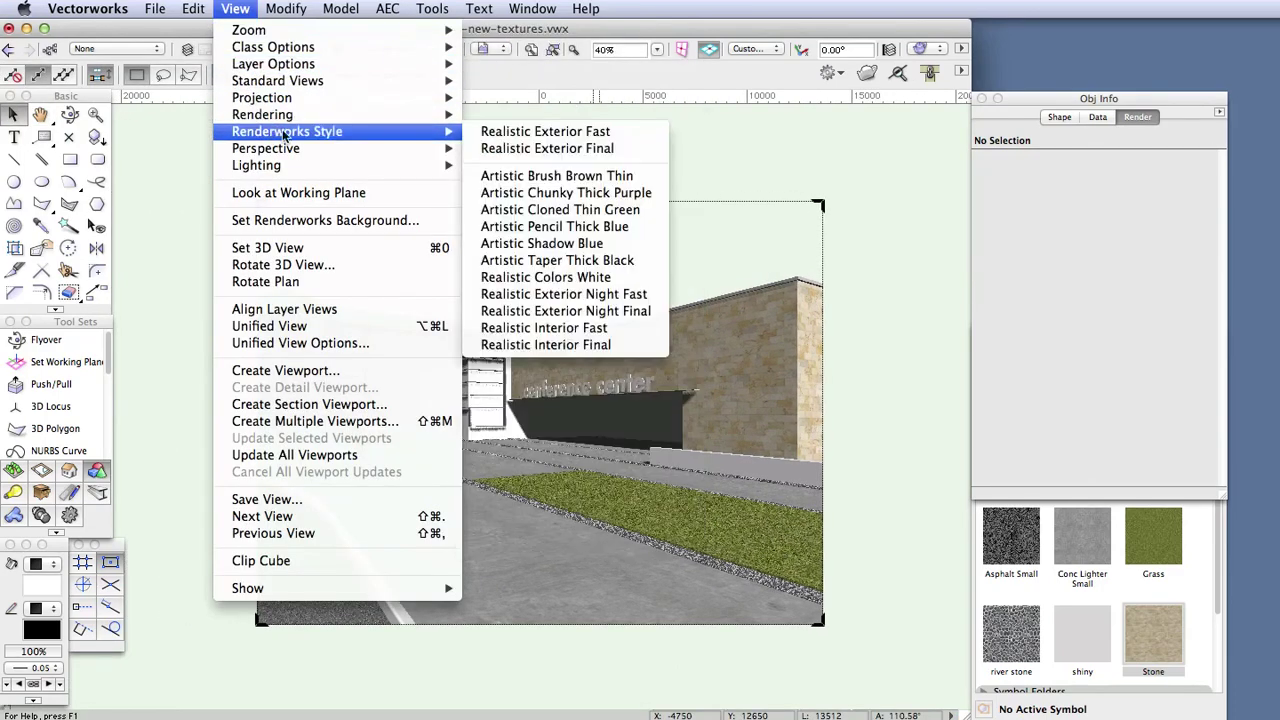
left_click(521, 148)
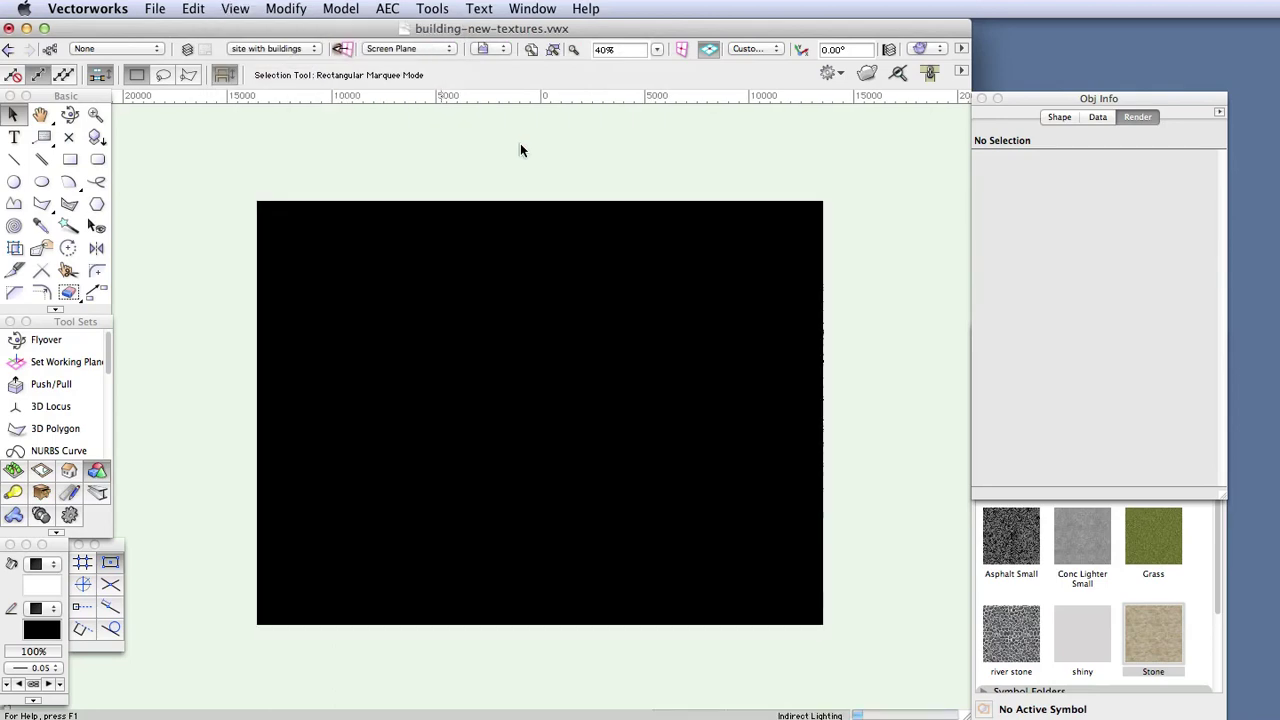